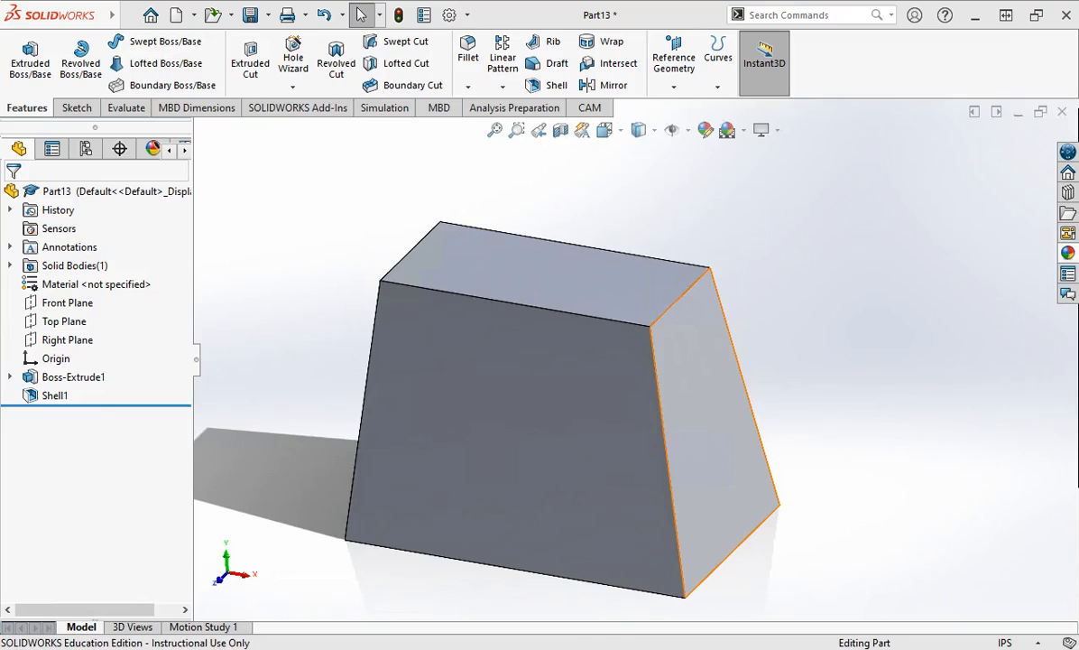
Start an Extruded Boss and sketch a circle of about 0.62 in radius near one end of the block's top face
click(29, 58)
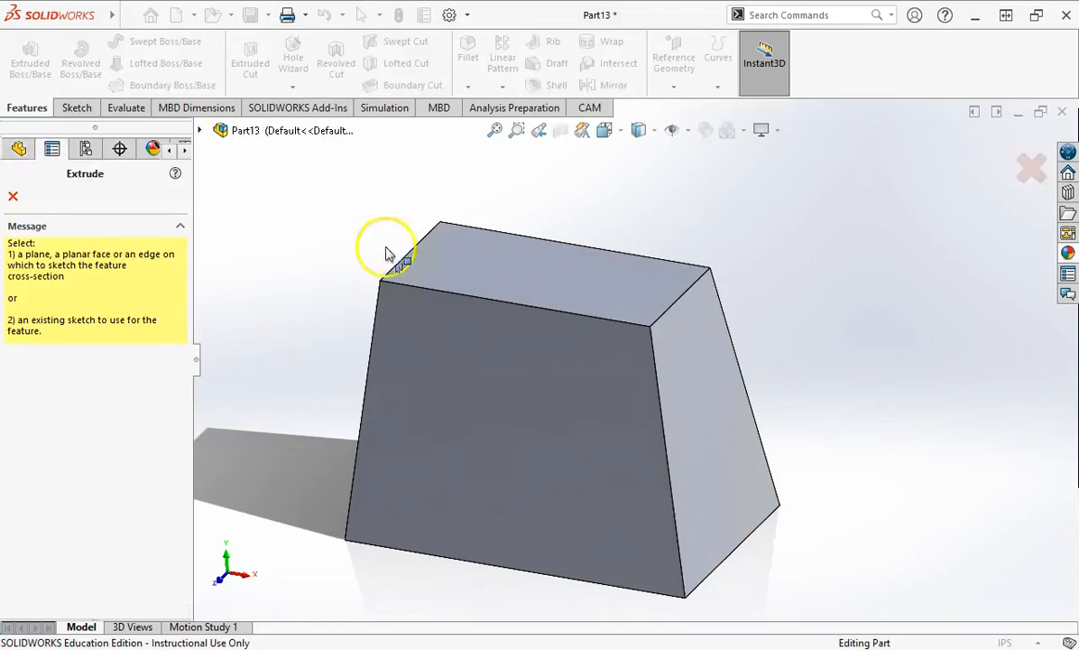
click(402, 259)
click(143, 42)
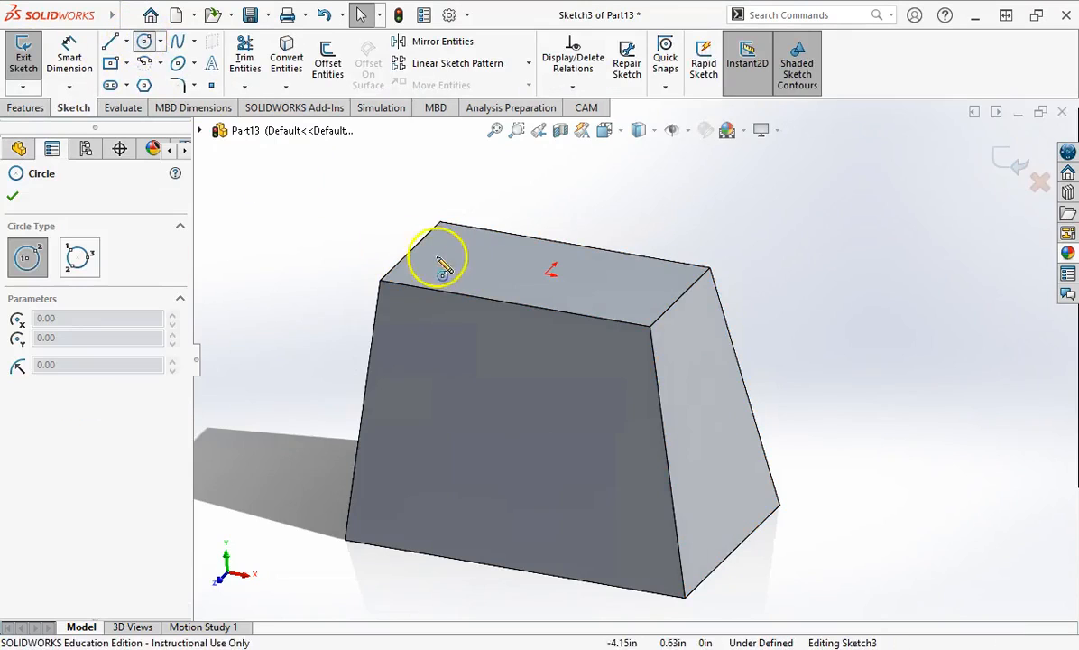
click(457, 261)
click(488, 266)
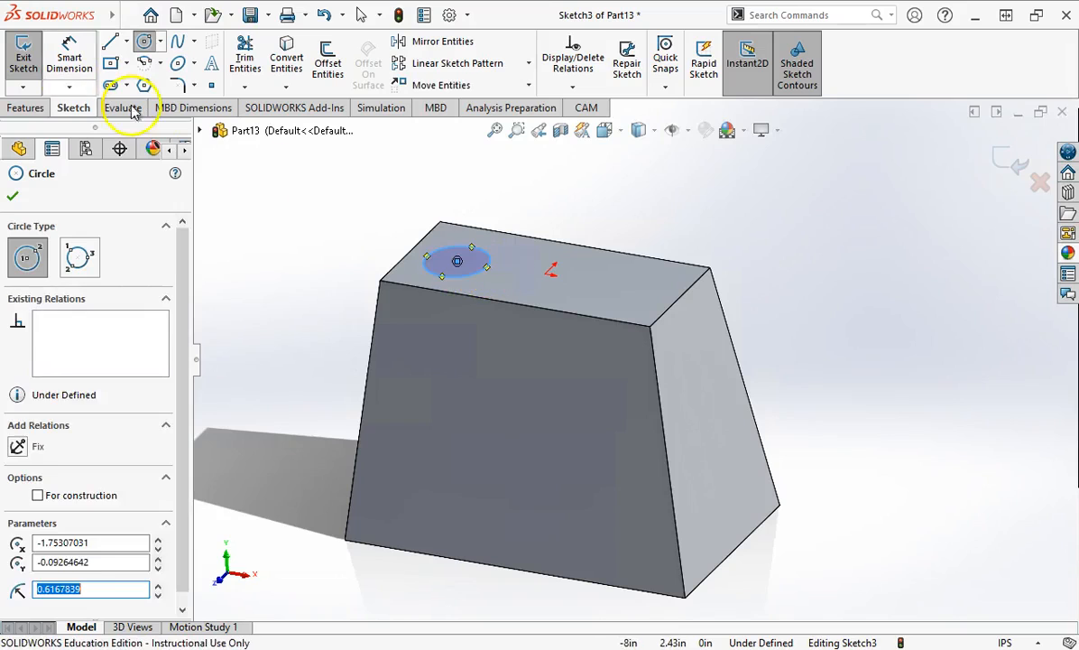
click(13, 63)
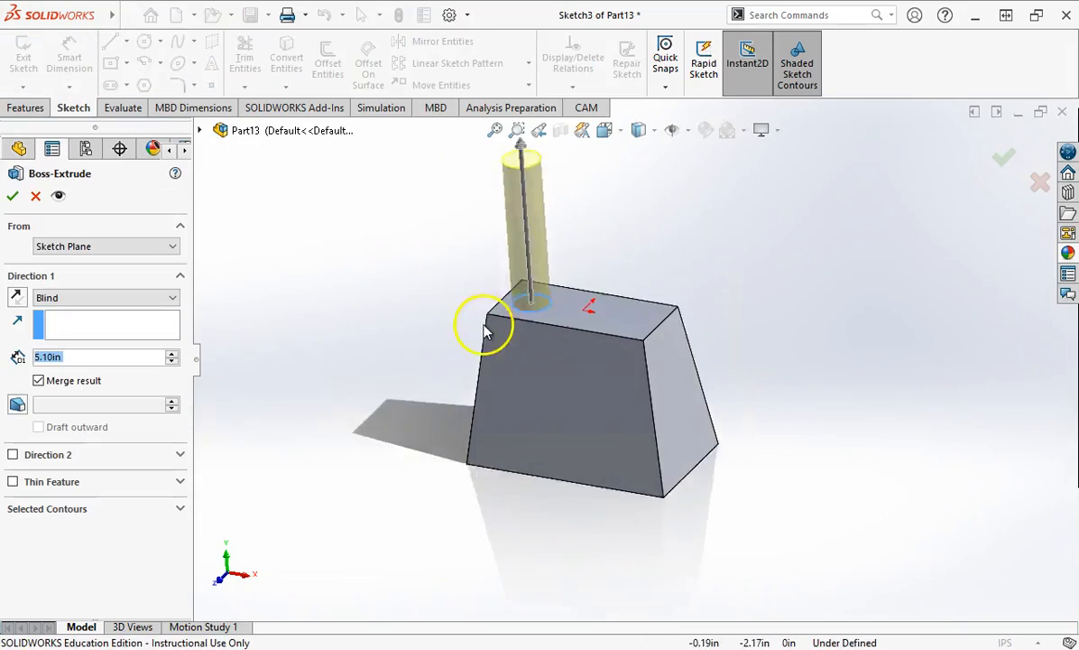
Examine the straight extrusion preview of the circle from the front and at an angle
scroll(485, 329, up, 2)
scroll(655, 256, down, 3)
scroll(546, 356, down, 1)
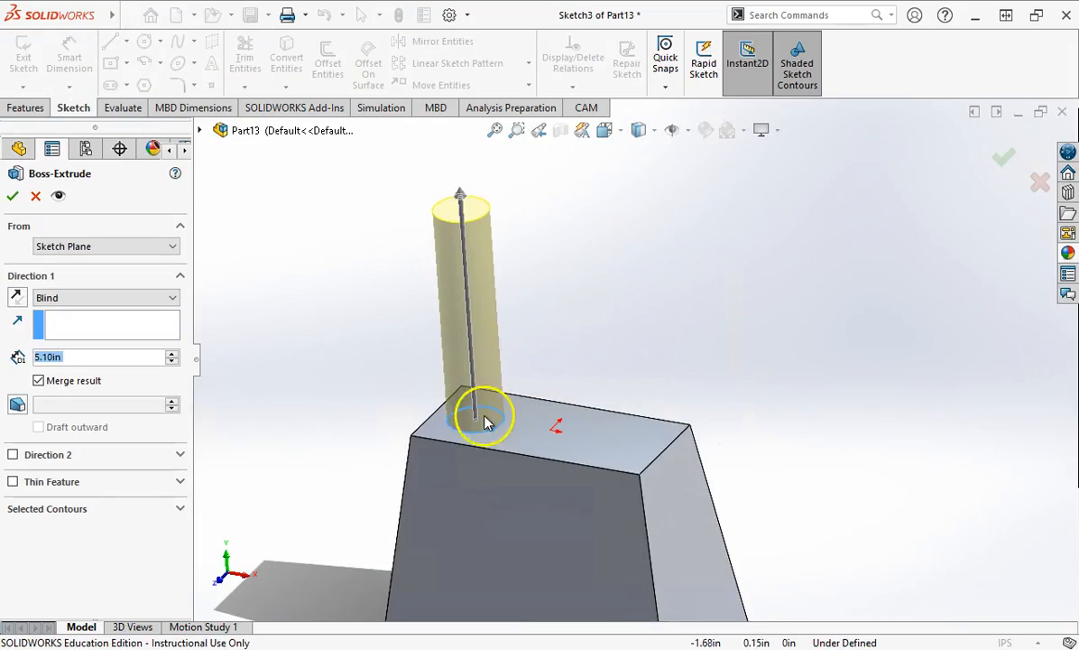
click(604, 131)
click(443, 493)
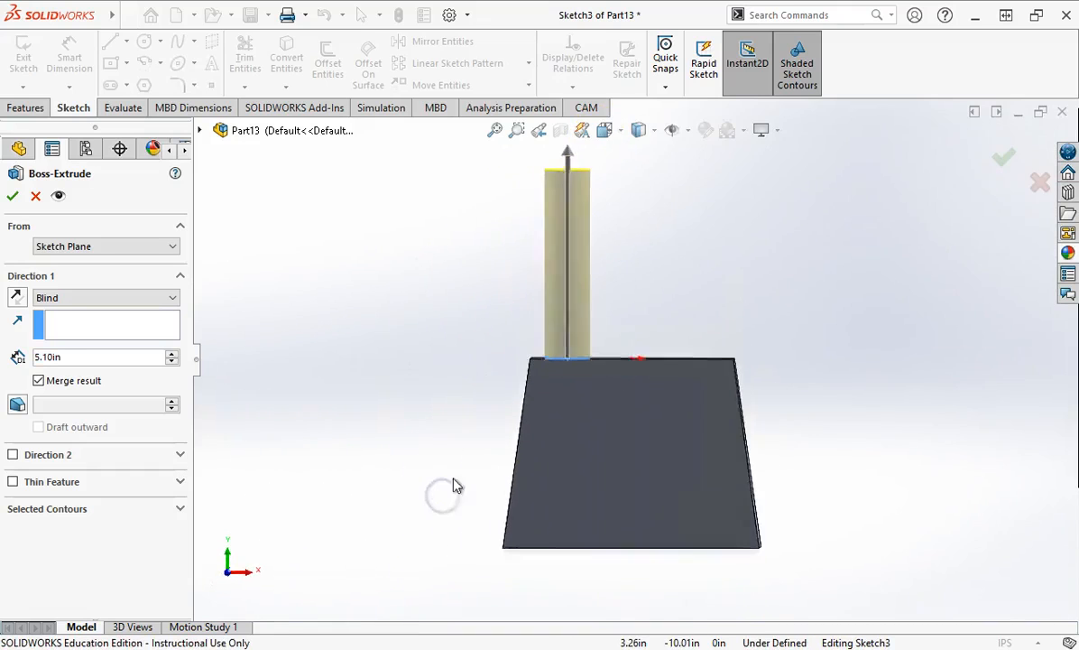
scroll(646, 284, down, 4)
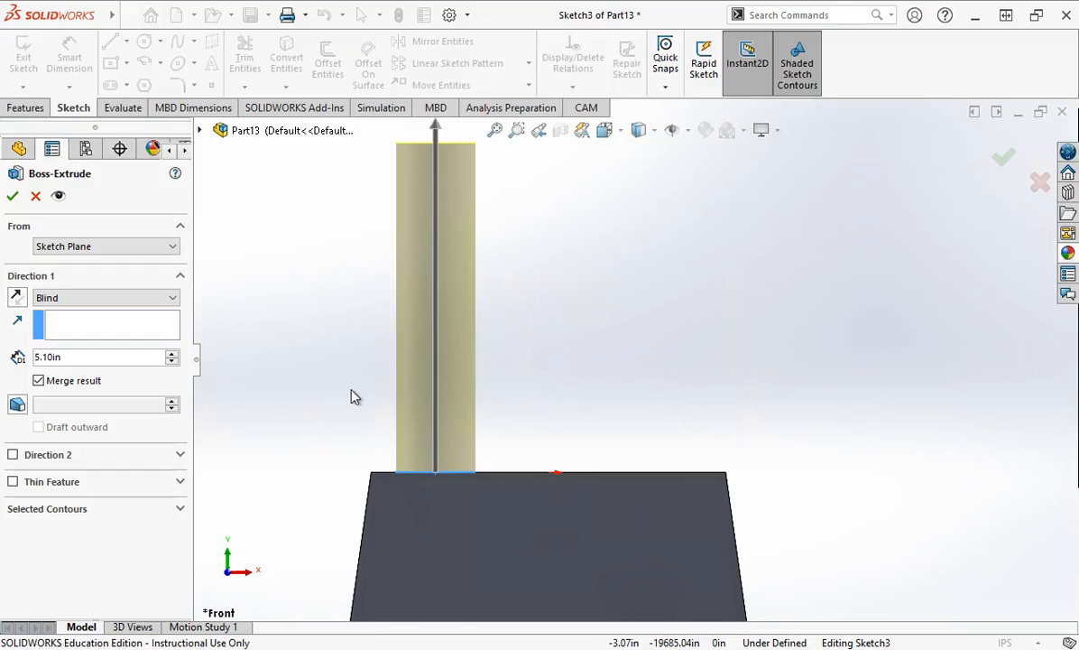
middle_drag(643, 356, 622, 415)
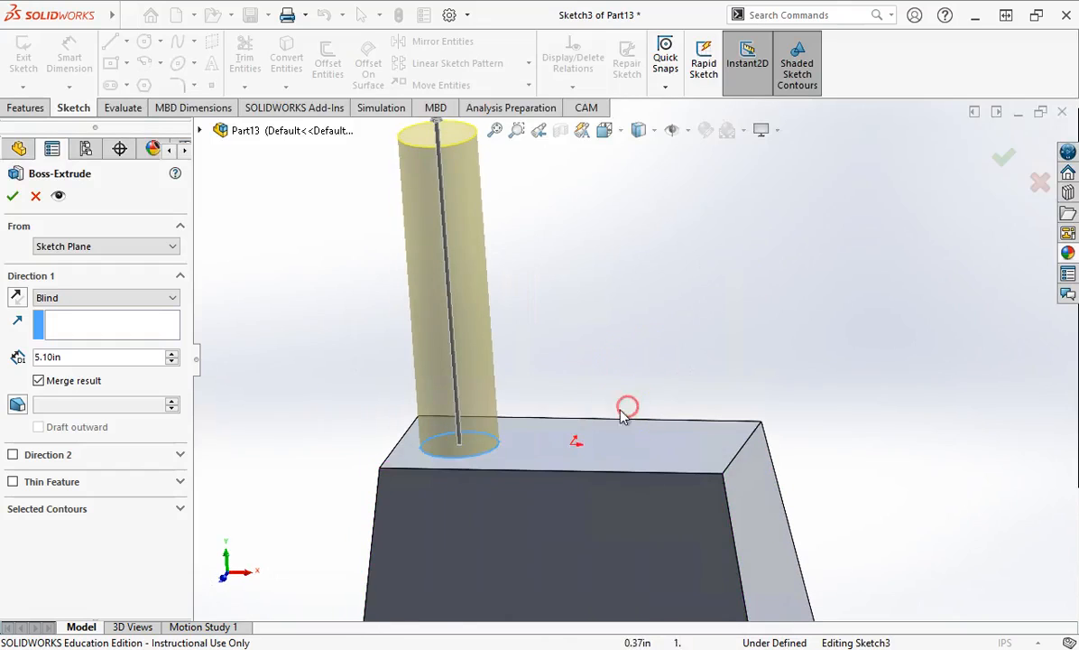
scroll(560, 392, down, 2)
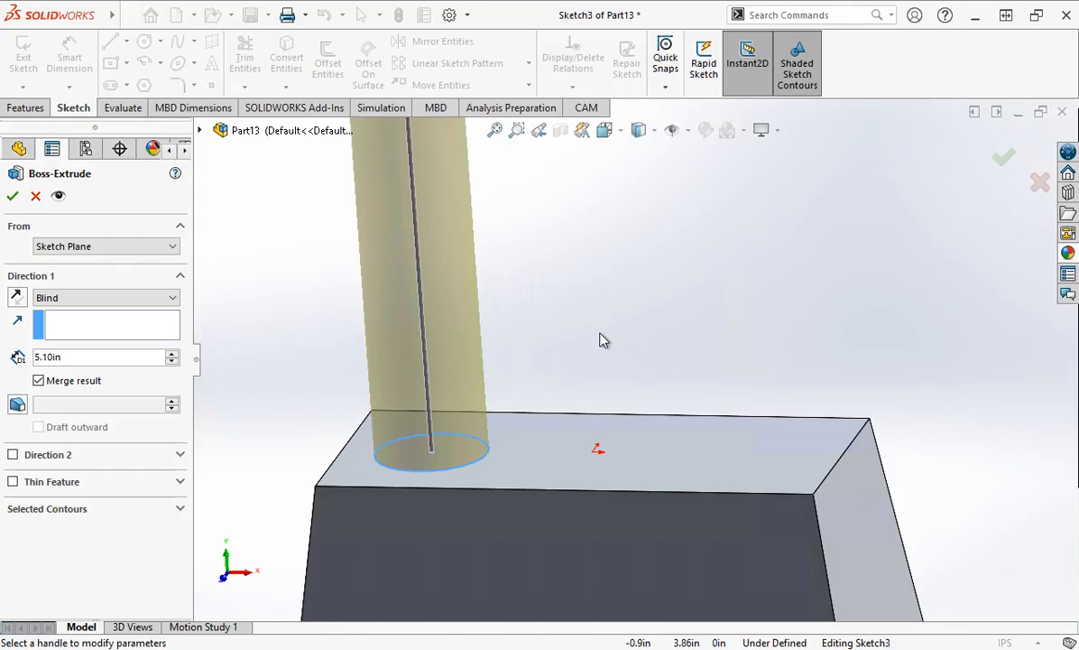
Cancel the boss extrusion, exit its sketch and delete the leftover circle sketch
click(35, 195)
click(364, 323)
right_click(68, 414)
click(301, 238)
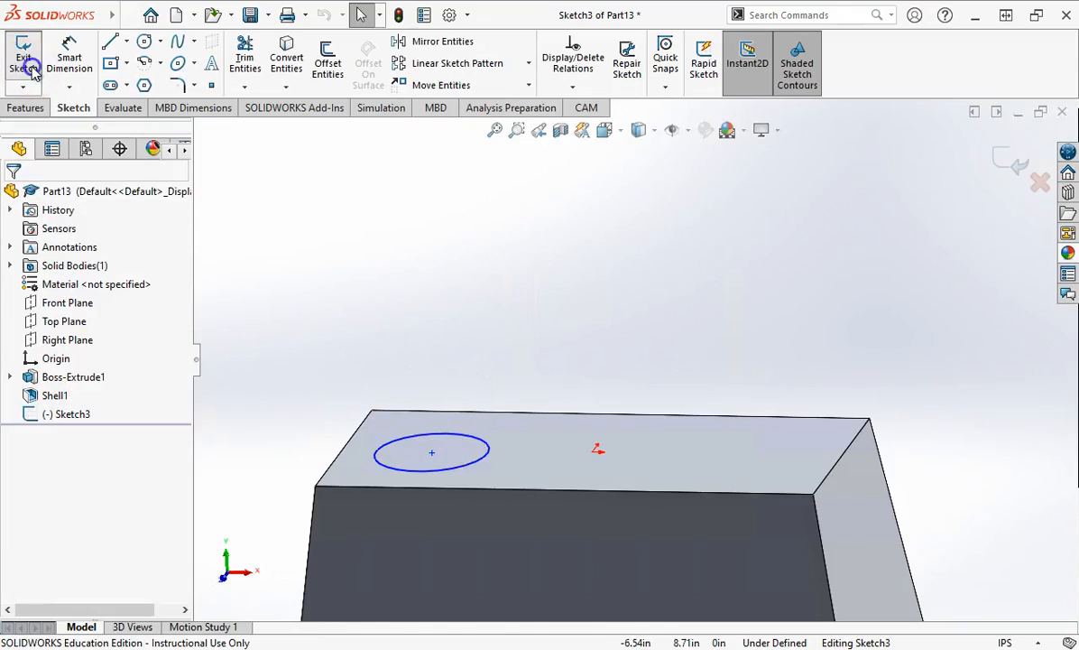
click(29, 70)
right_click(70, 414)
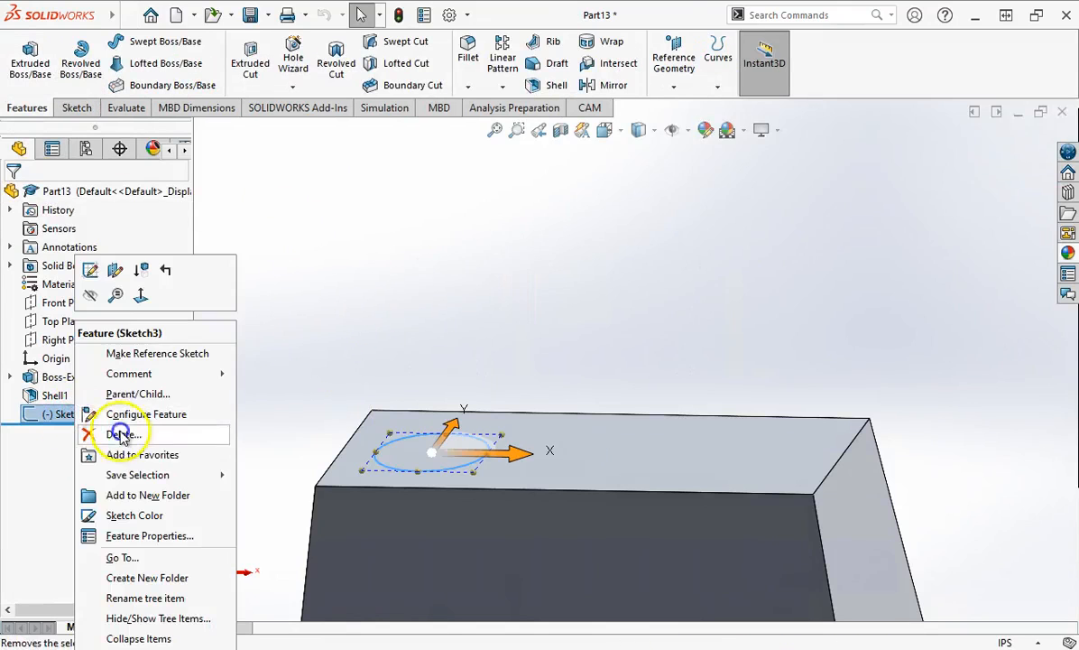
click(122, 435)
click(532, 237)
Examine the tapered block from the standard Top view
scroll(632, 361, up, 3)
middle_drag(581, 478, 570, 528)
scroll(663, 447, up, 1)
scroll(636, 406, down, 1)
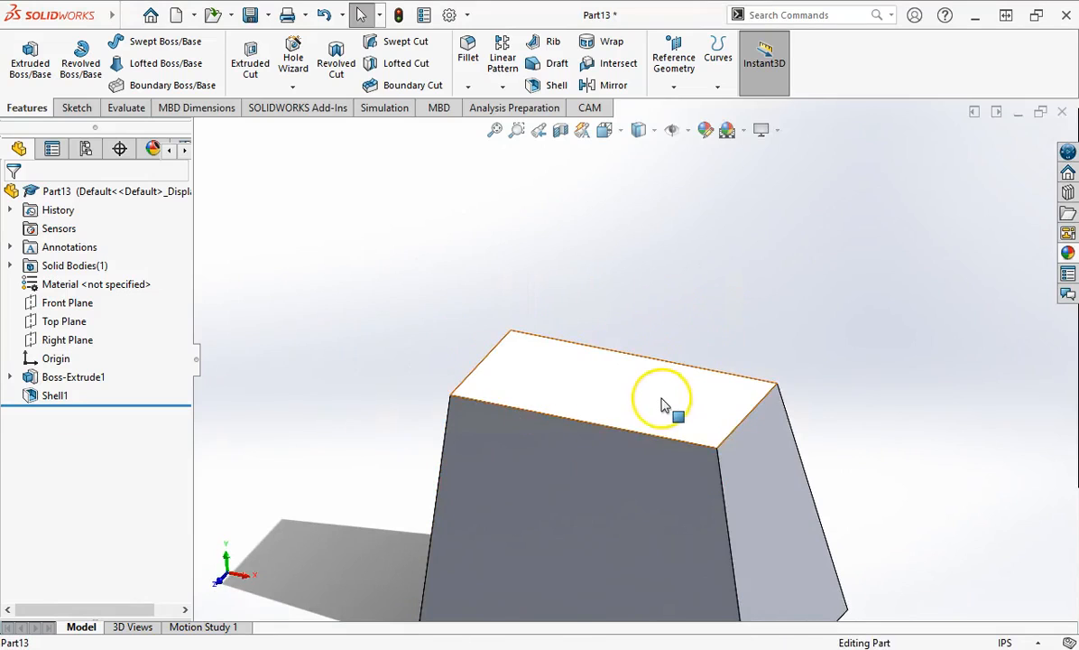
scroll(665, 406, up, 1)
scroll(684, 361, down, 2)
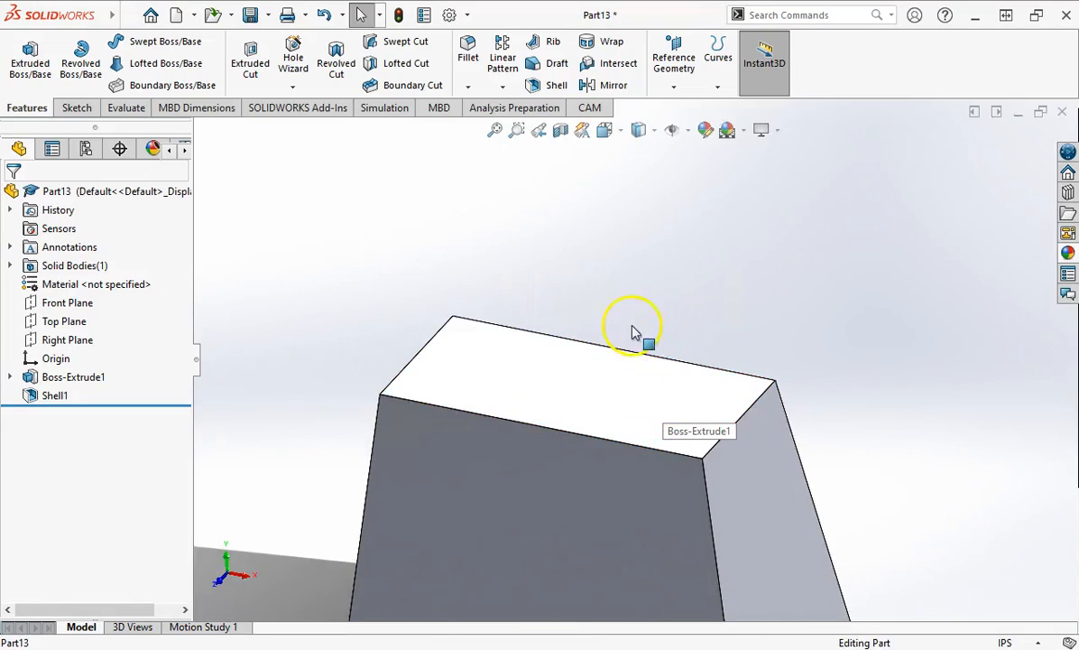
middle_drag(515, 371, 590, 453)
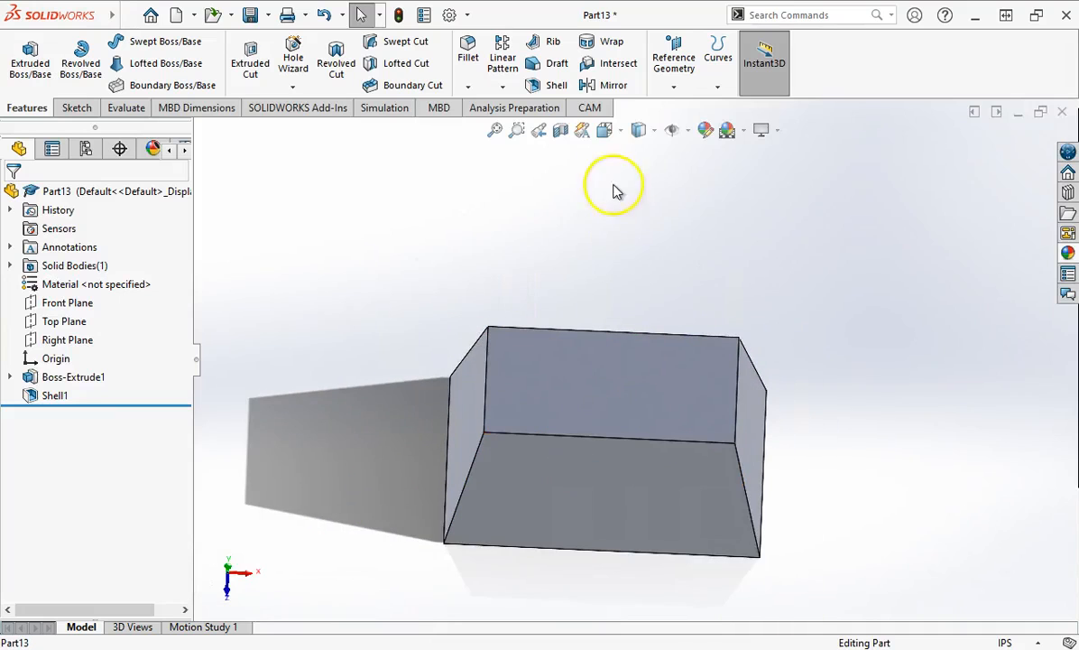
click(608, 134)
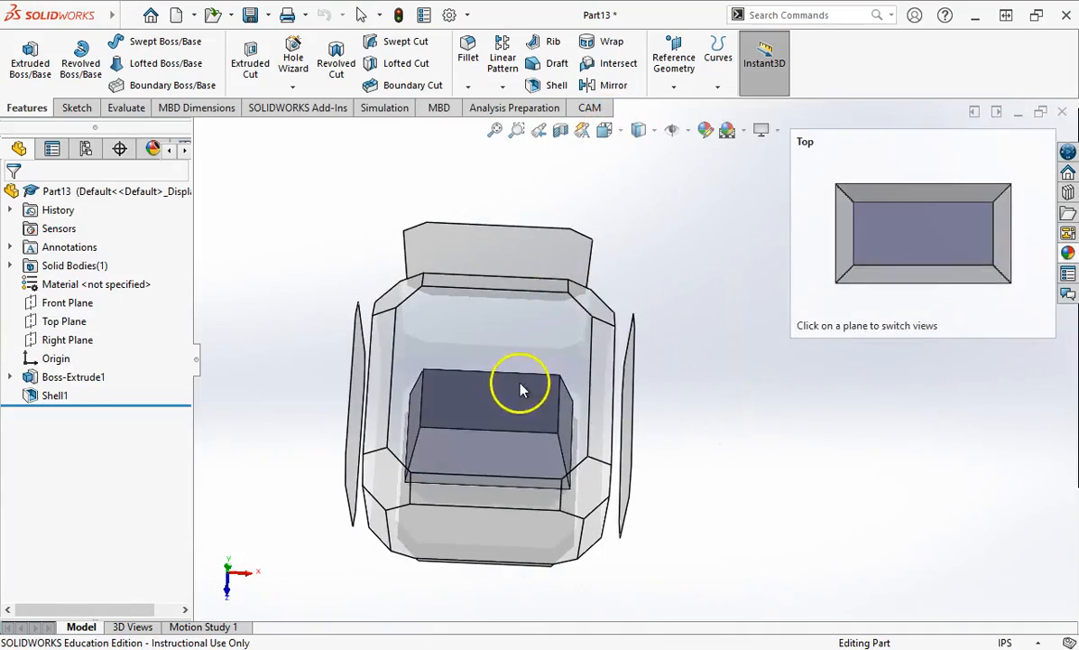
click(521, 388)
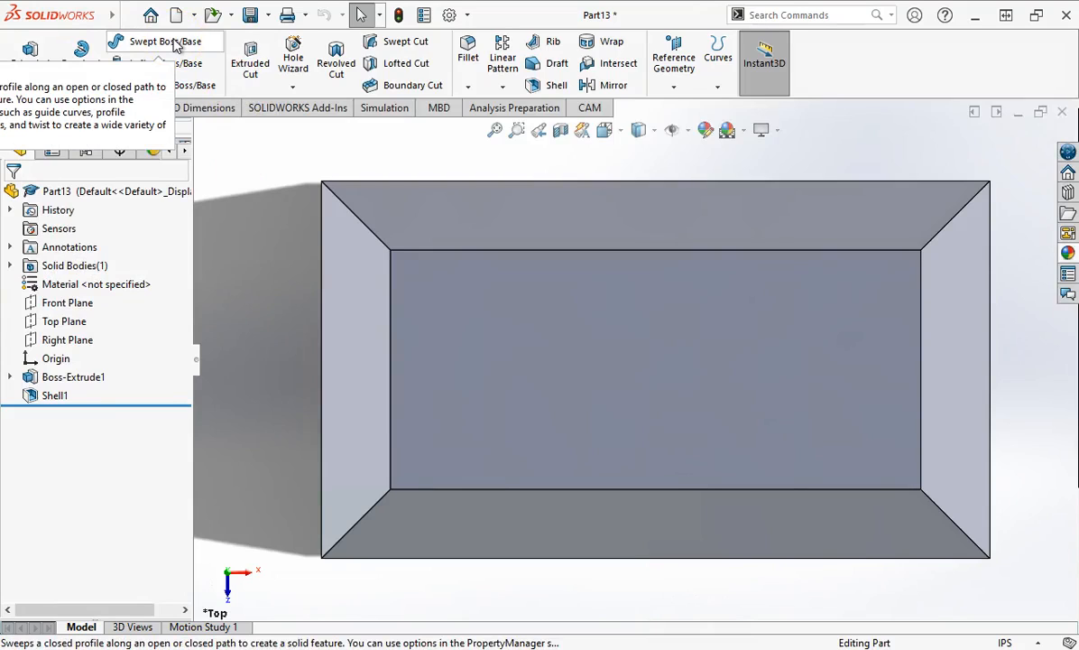
click(255, 245)
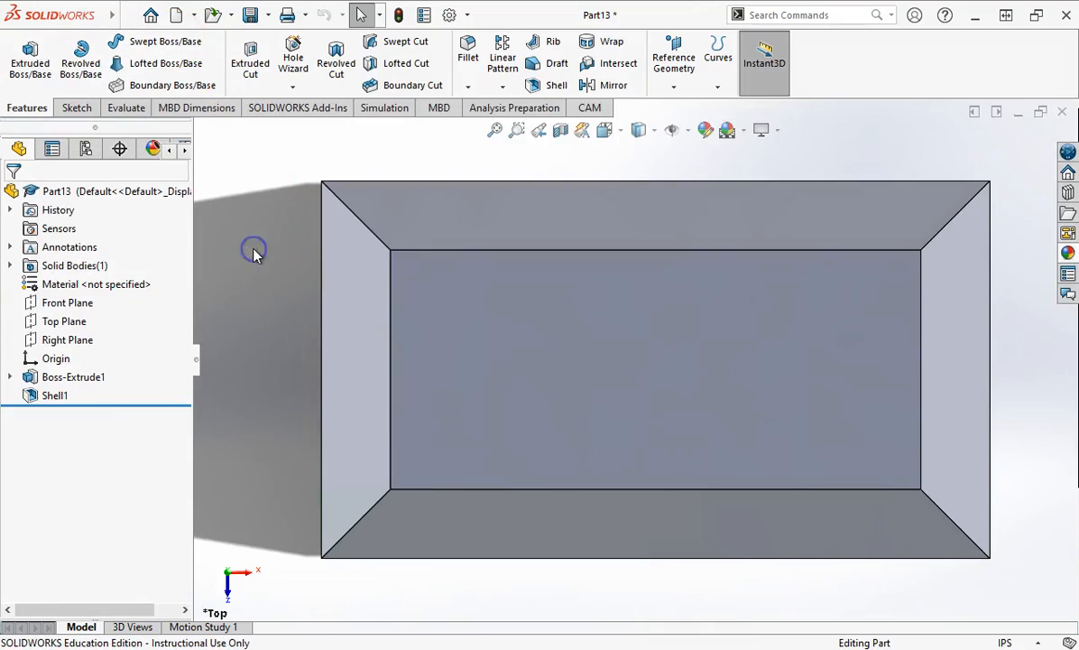
Sketch a circle of about 0.45 in radius on the top face, about 1.98 in from the origin and horizontally aligned with it, and exit the sketch
click(77, 109)
click(24, 70)
click(24, 70)
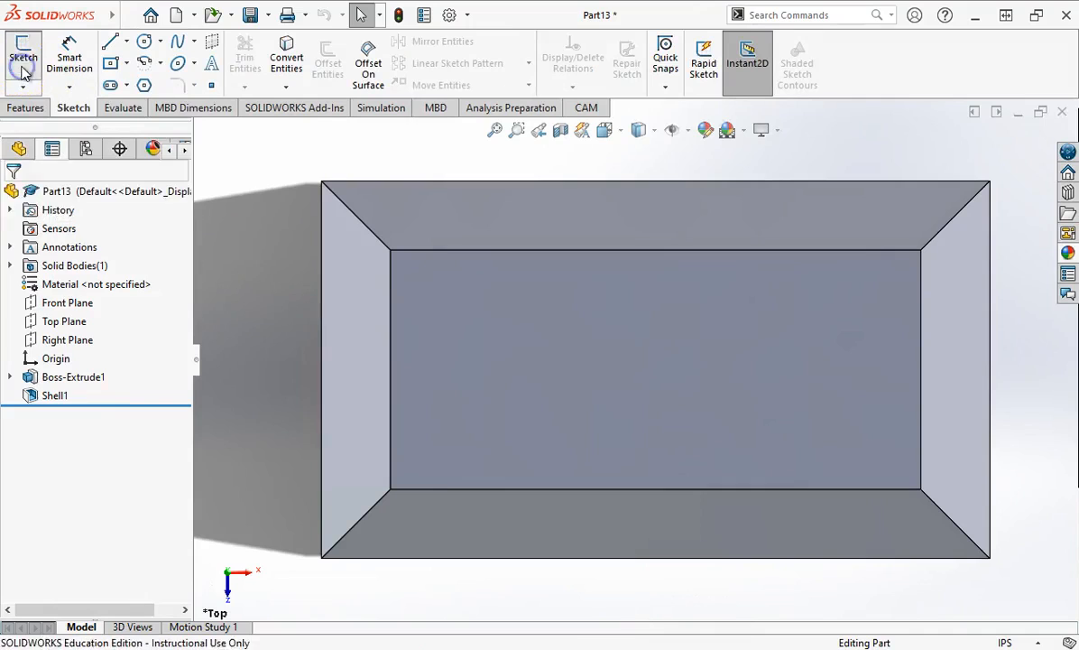
click(580, 358)
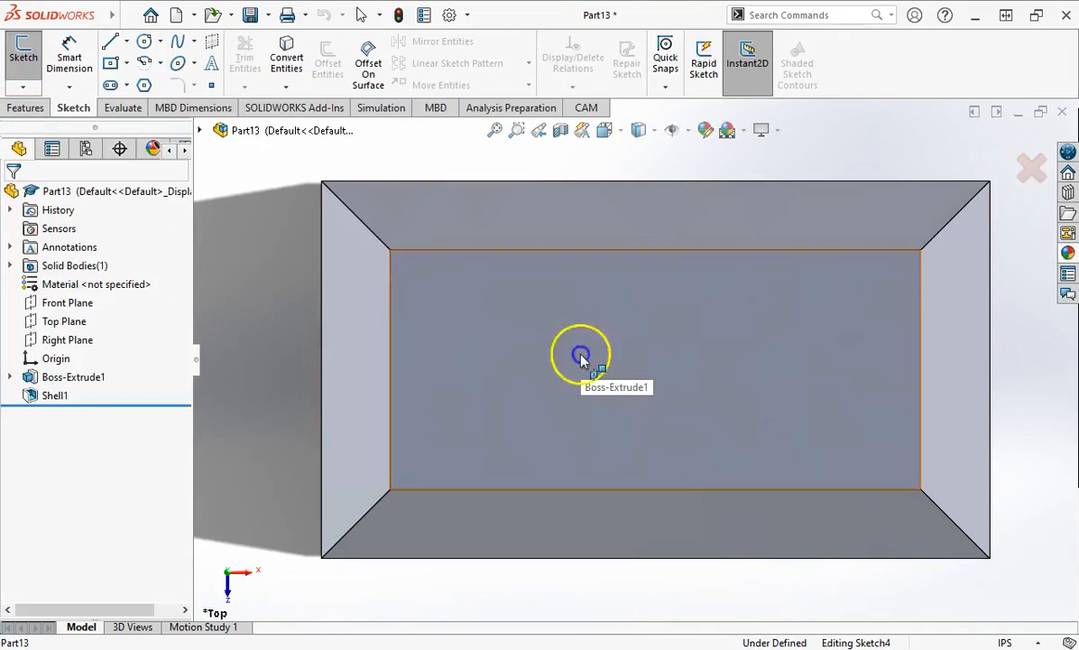
click(142, 44)
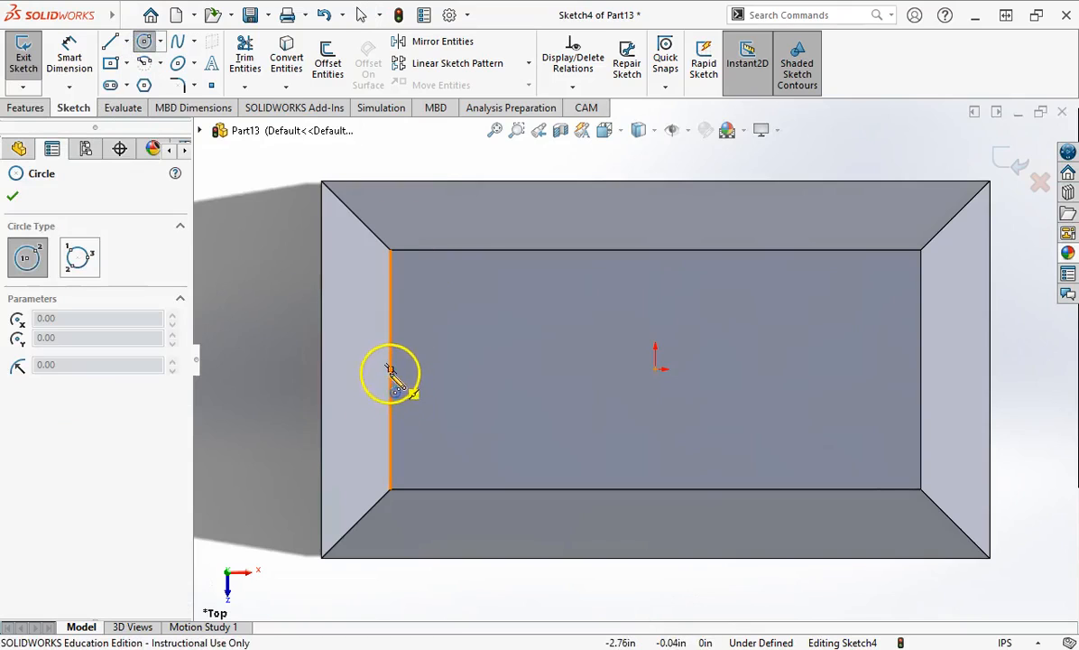
click(465, 369)
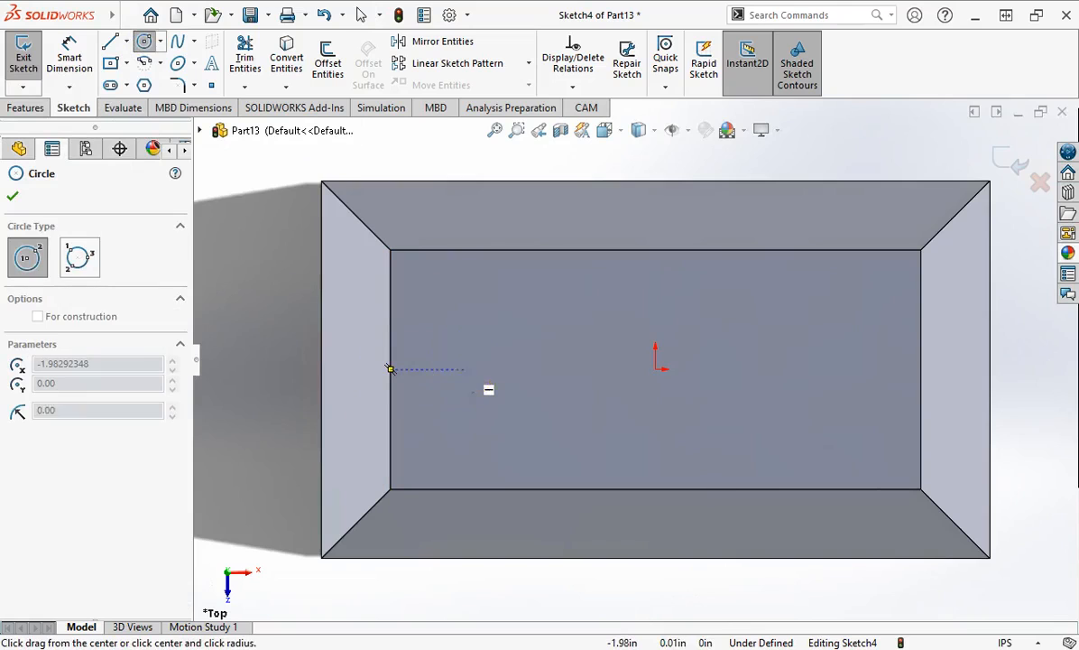
click(508, 370)
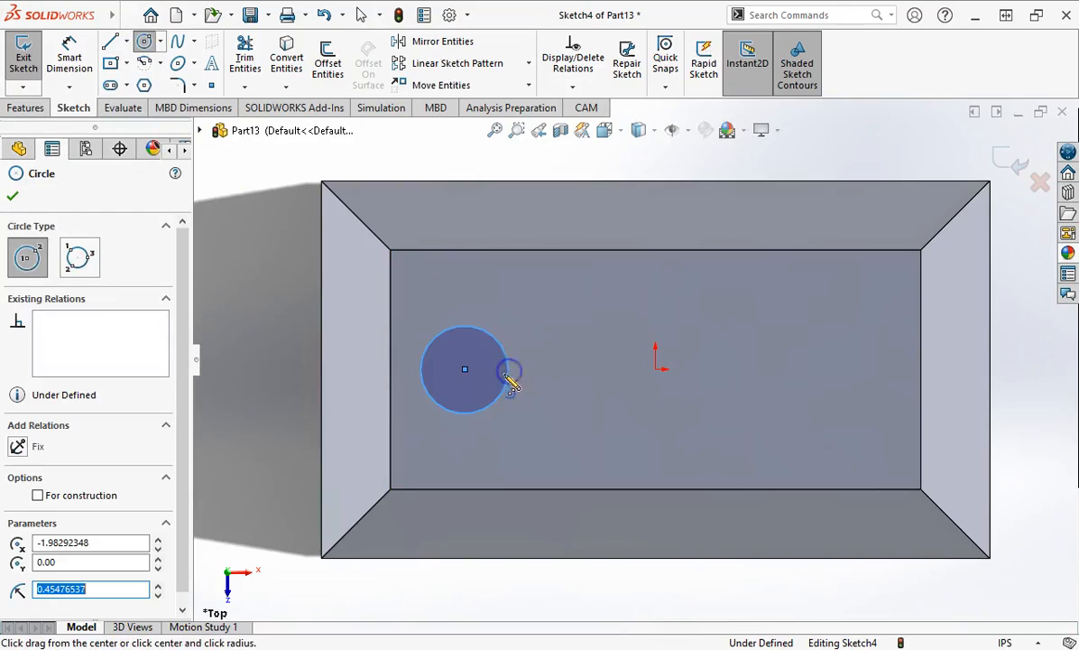
click(24, 54)
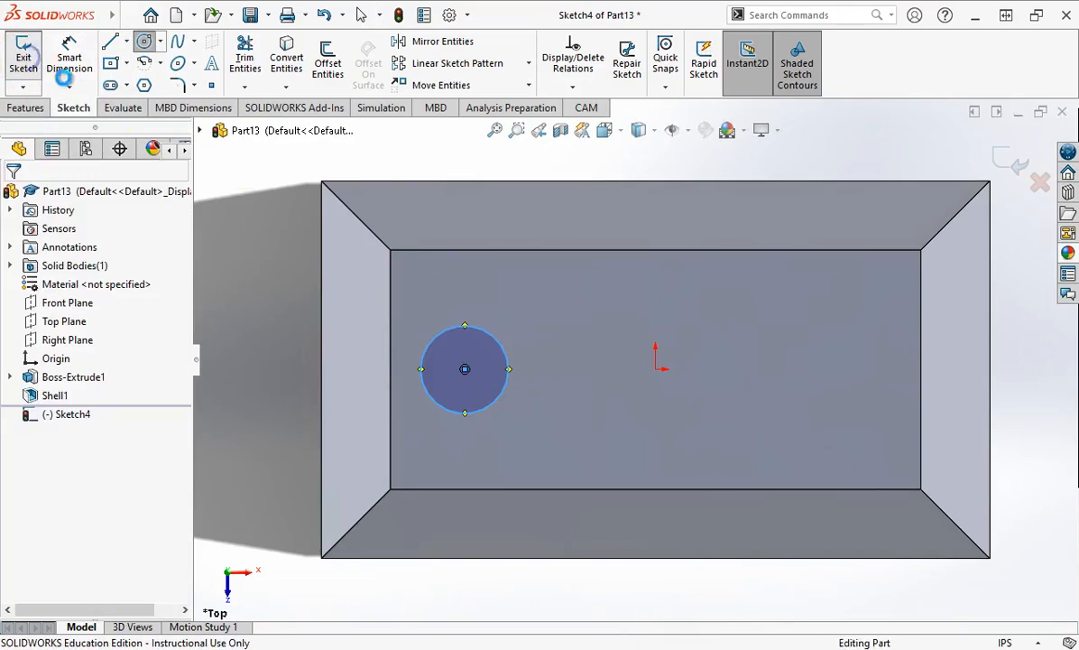
click(276, 323)
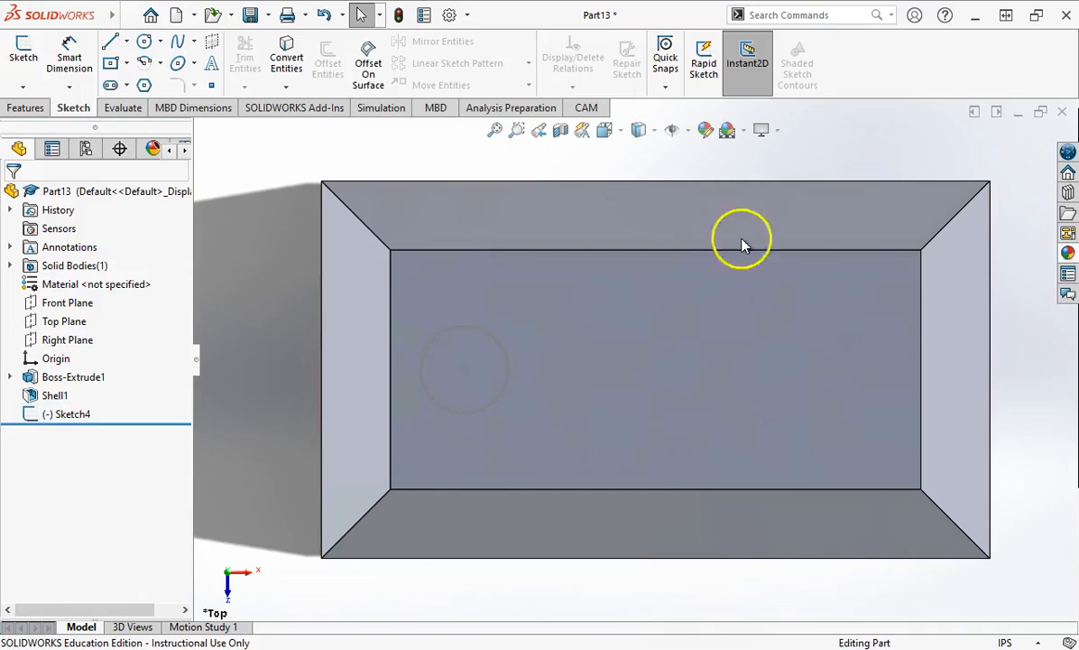
Compare how the Top, Right and Front planes lie relative to the tapered block and its circle sketch
scroll(569, 373, up, 2)
middle_drag(556, 552, 550, 457)
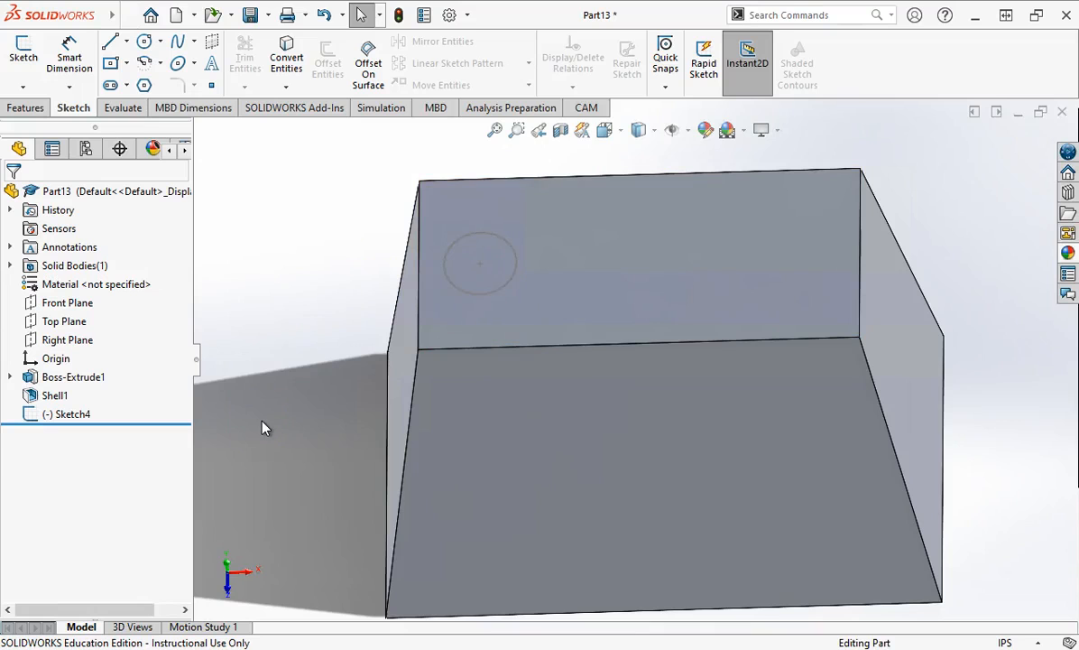
middle_drag(386, 481, 857, 248)
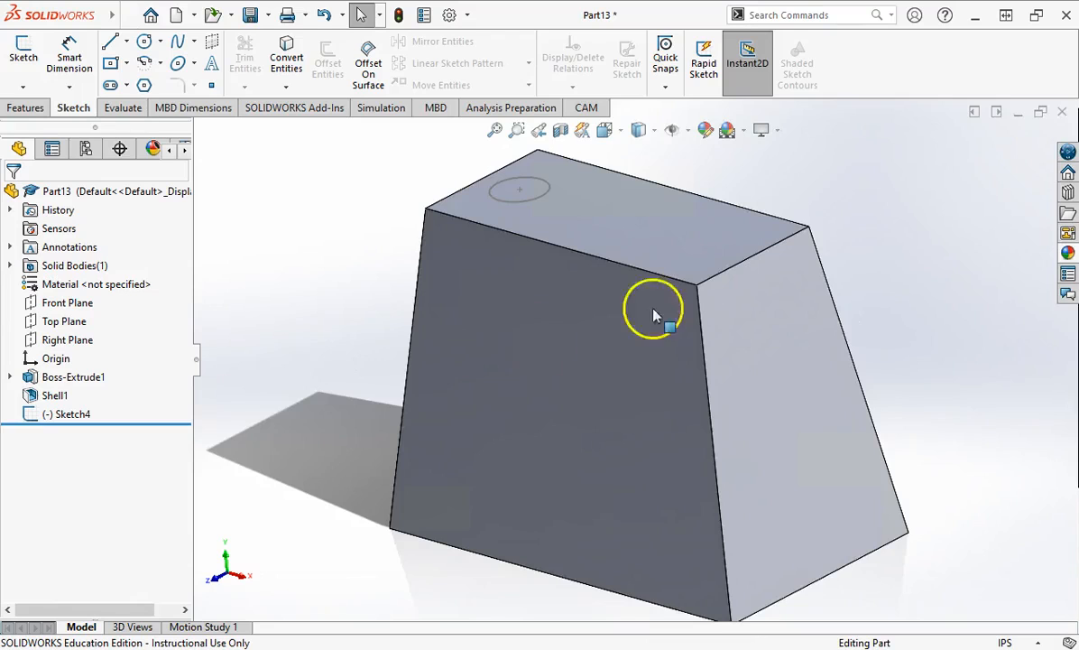
click(59, 320)
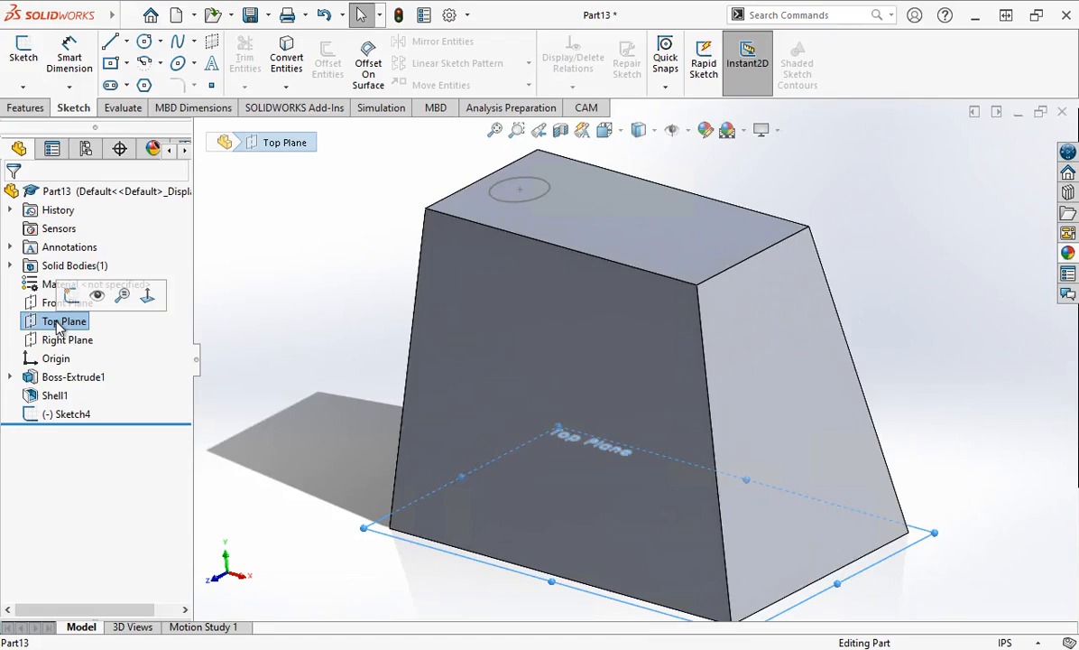
click(53, 340)
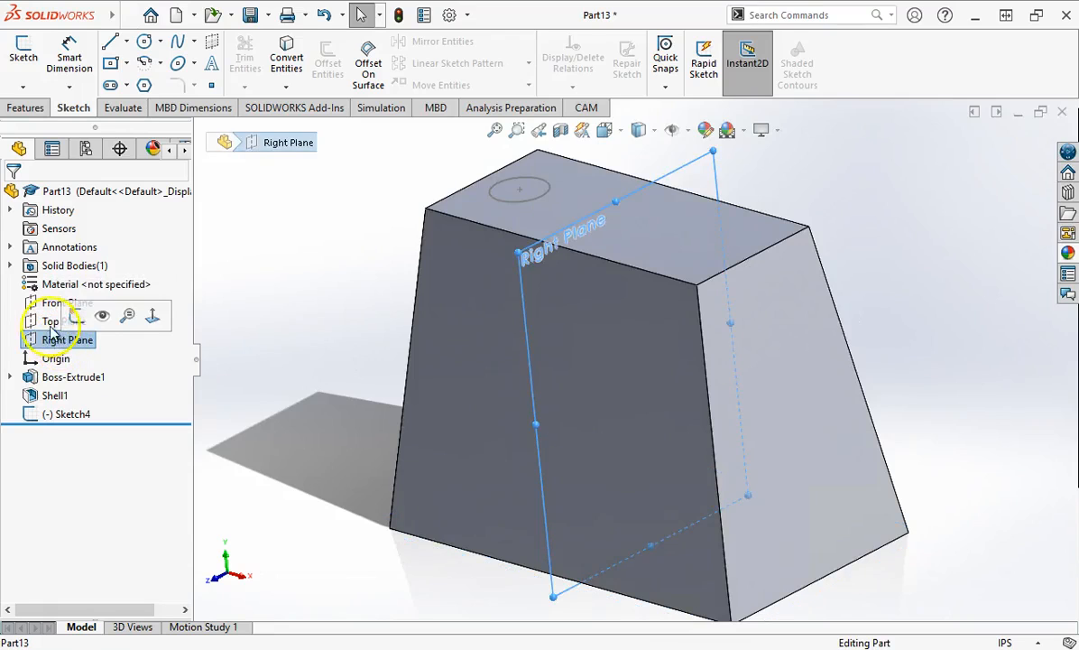
click(53, 304)
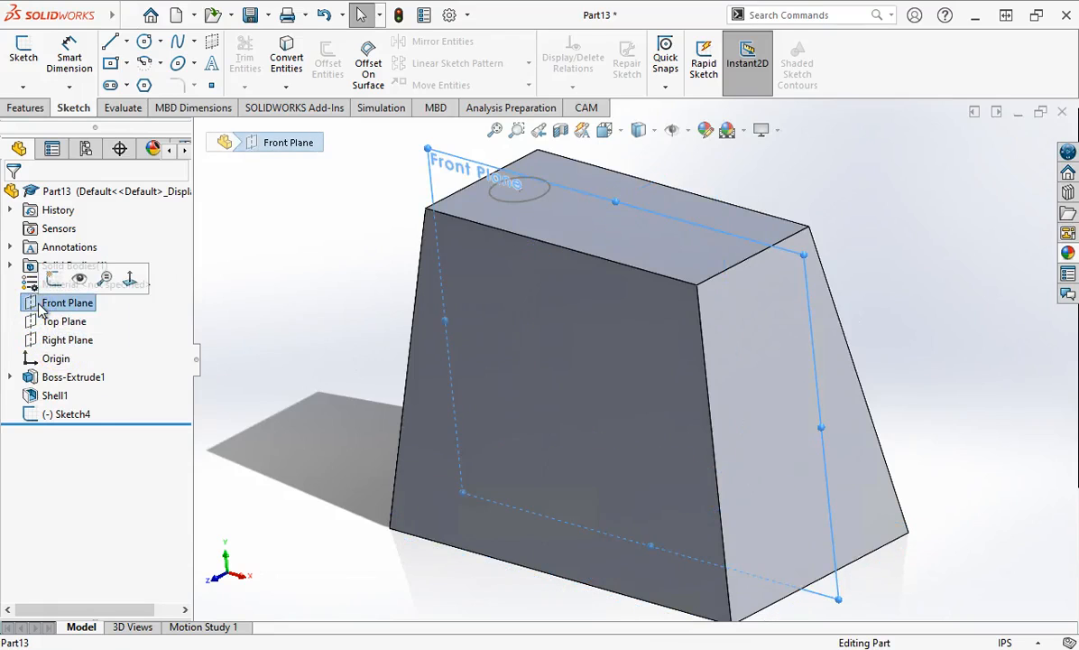
middle_drag(576, 336, 631, 321)
scroll(651, 229, up, 5)
scroll(649, 231, down, 4)
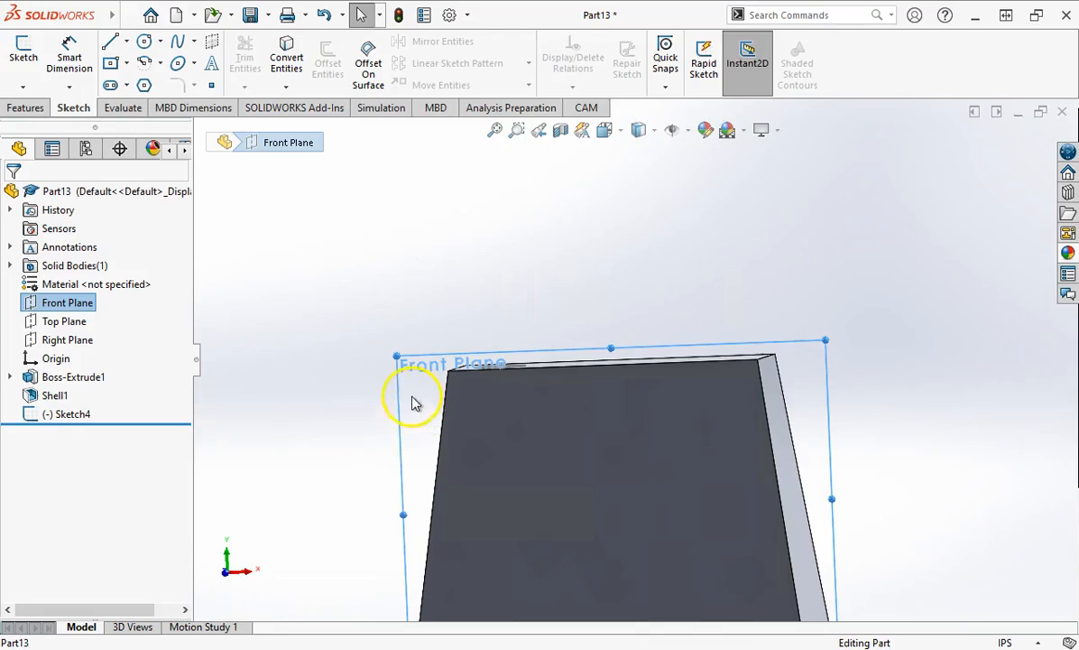
click(341, 397)
scroll(577, 441, up, 2)
middle_drag(616, 397, 653, 451)
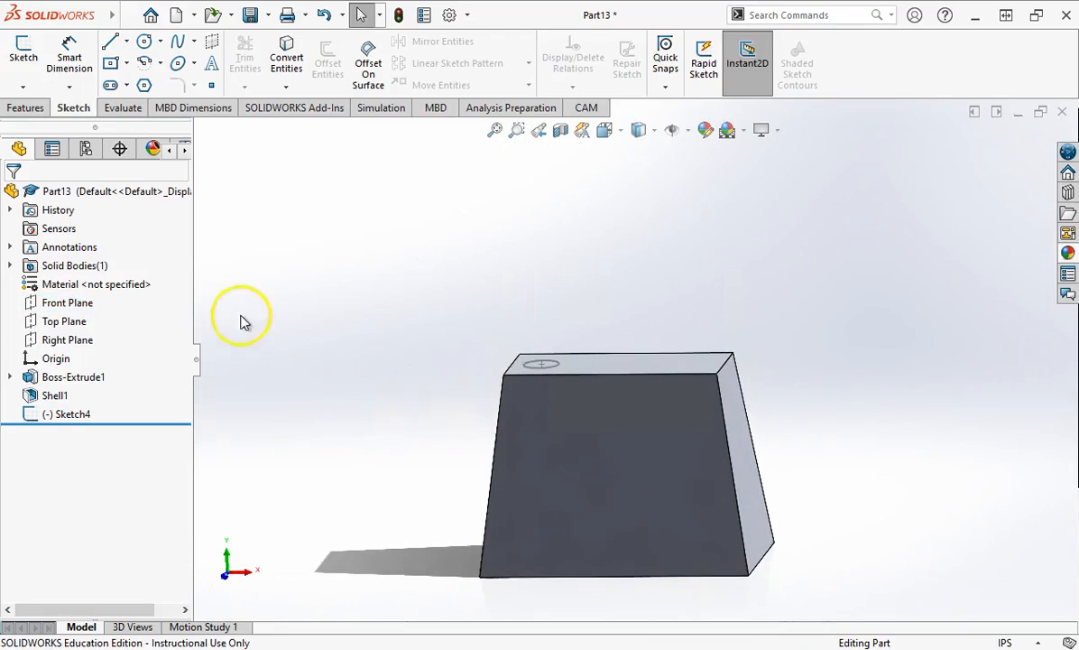
Start a sketch on the Front Plane and face it from the standard Front view, with the block's top edge in sight
click(83, 305)
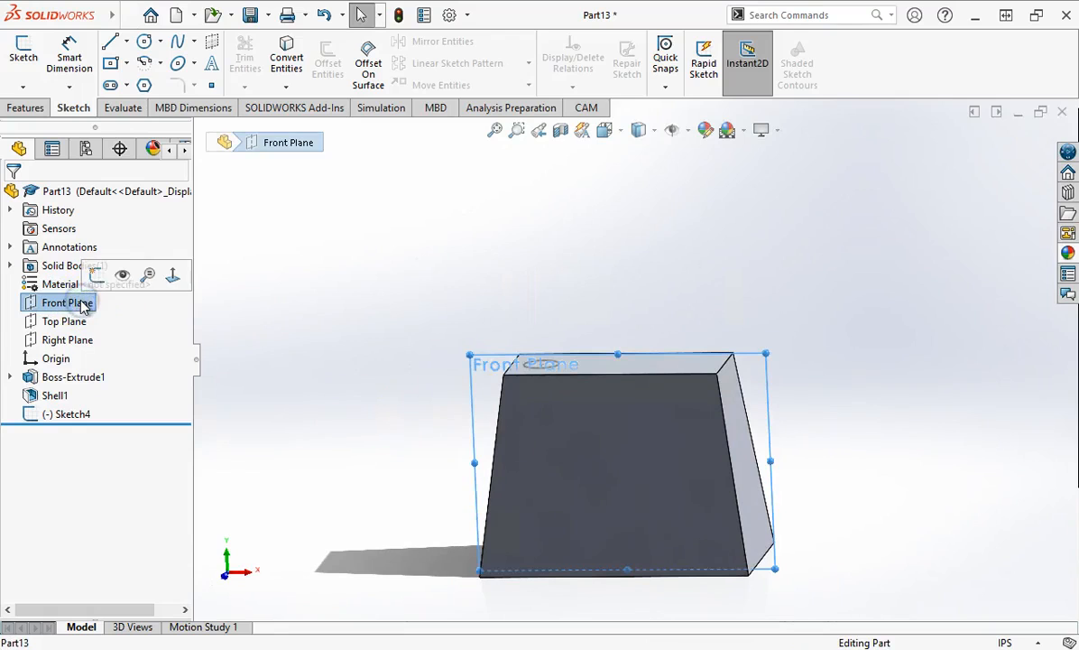
click(22, 59)
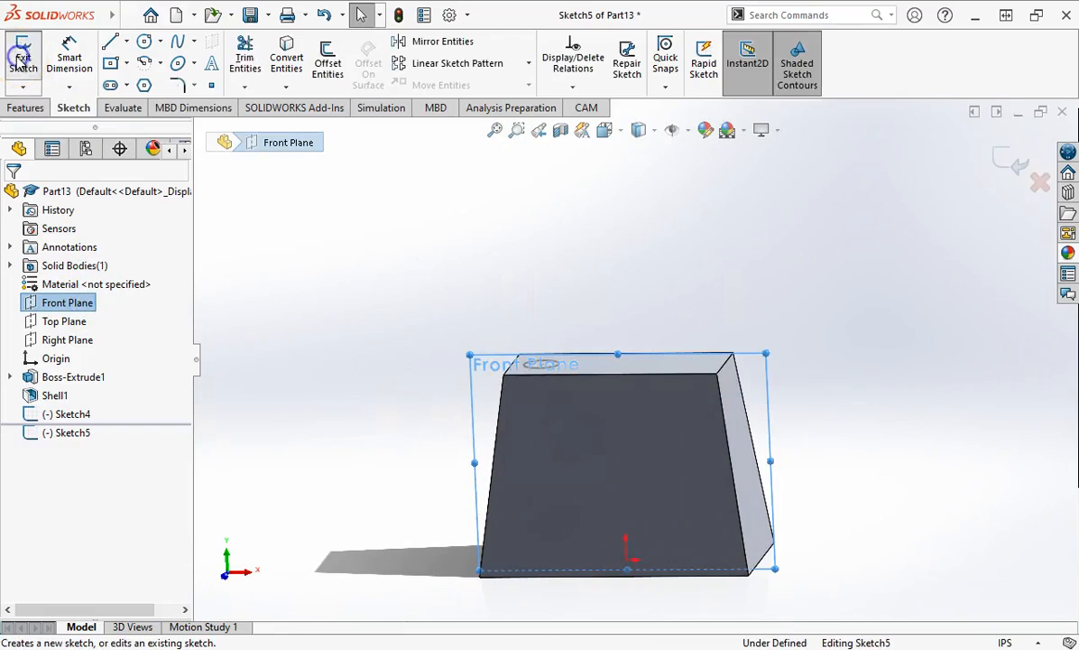
click(349, 368)
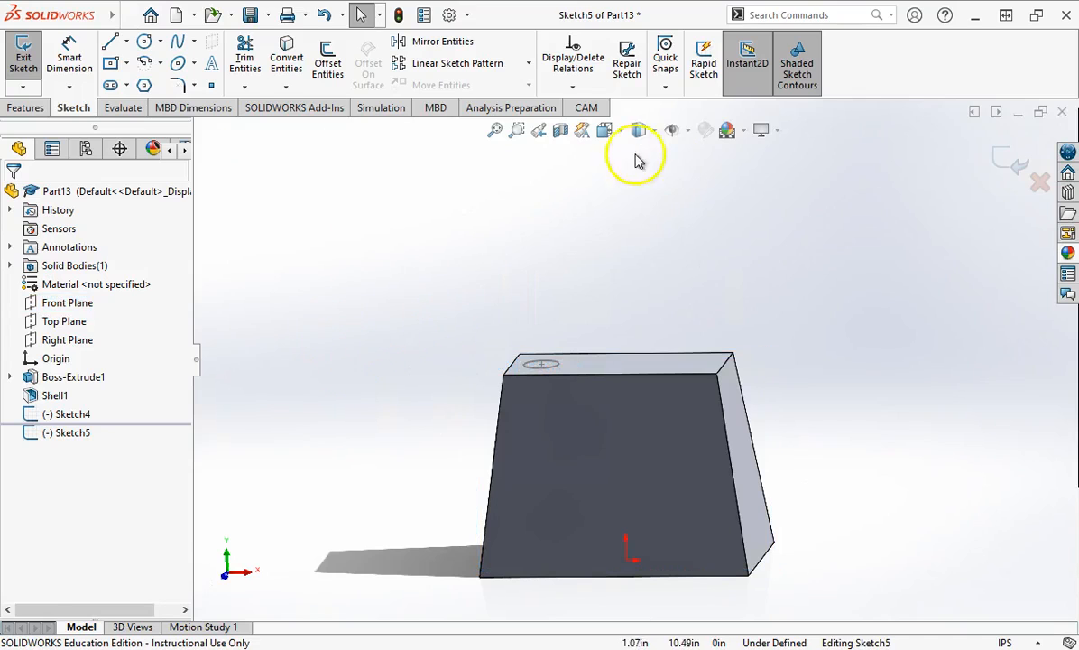
click(603, 134)
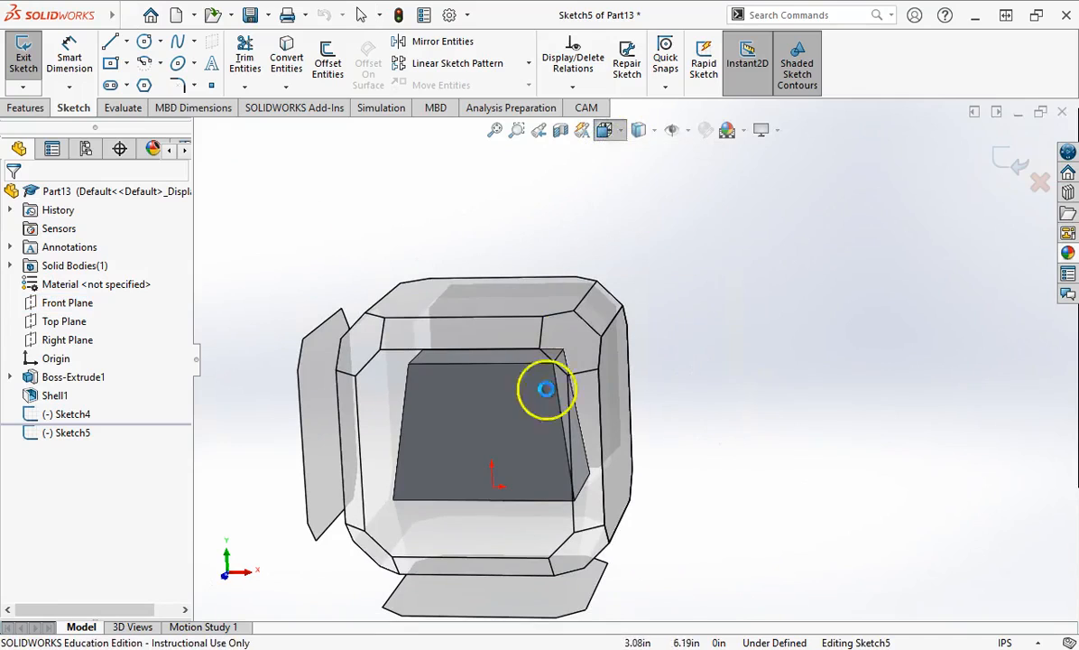
click(529, 468)
scroll(647, 300, up, 3)
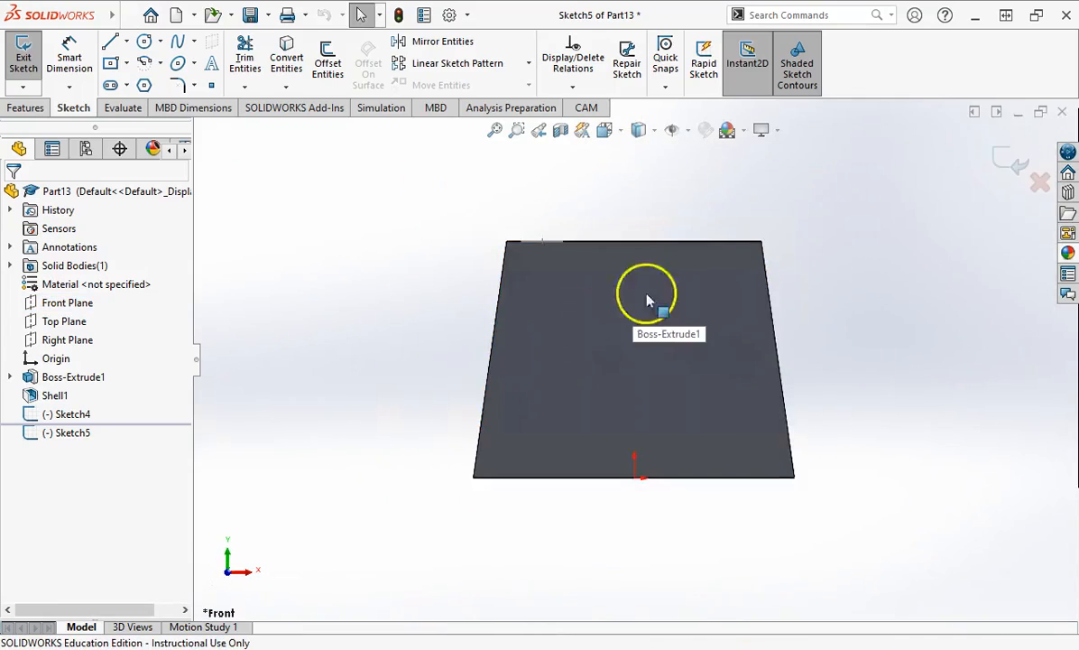
scroll(679, 203, down, 2)
scroll(642, 217, down, 3)
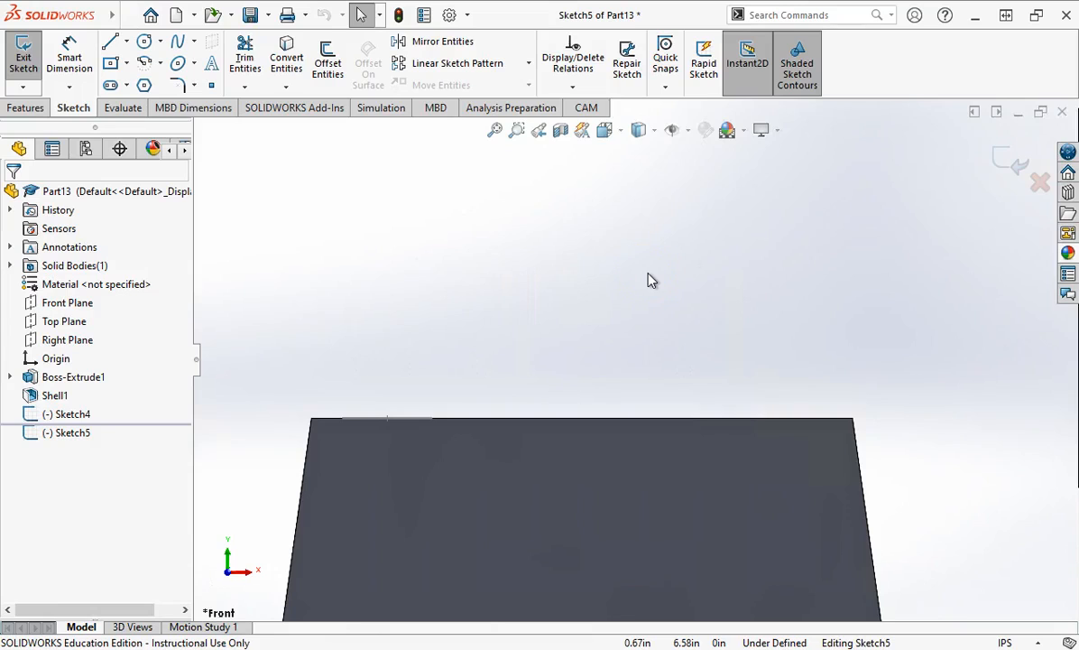
click(405, 424)
click(430, 368)
click(481, 356)
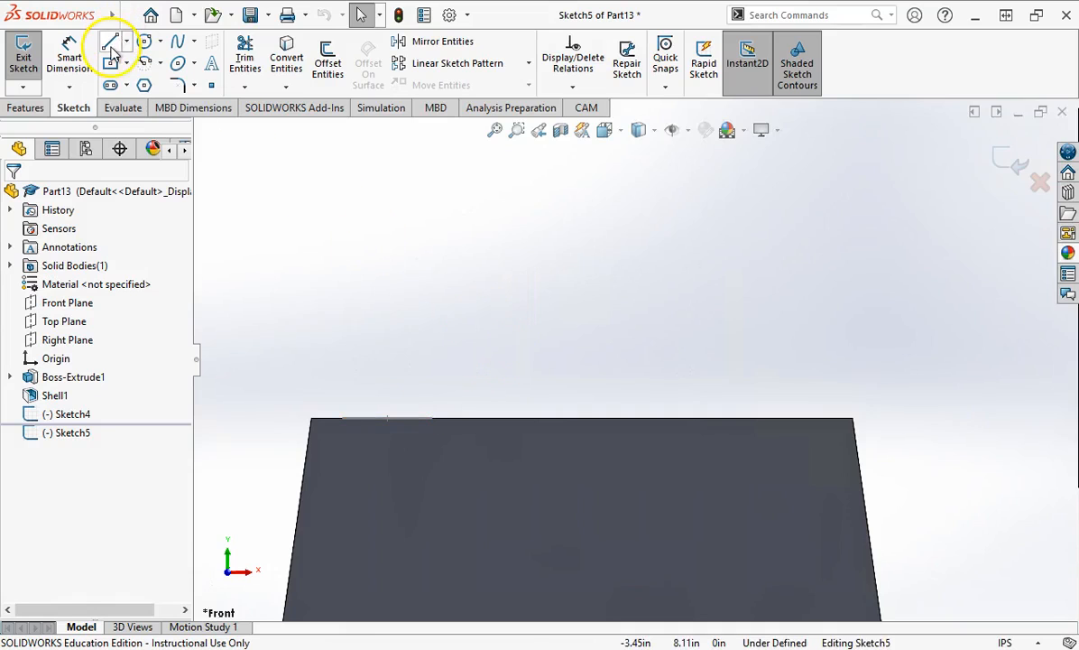
Sketch two vertical lines about 0.92 in tall from the block's top edge, one at the circle's centre, the other at about x = 1.78 in
click(110, 45)
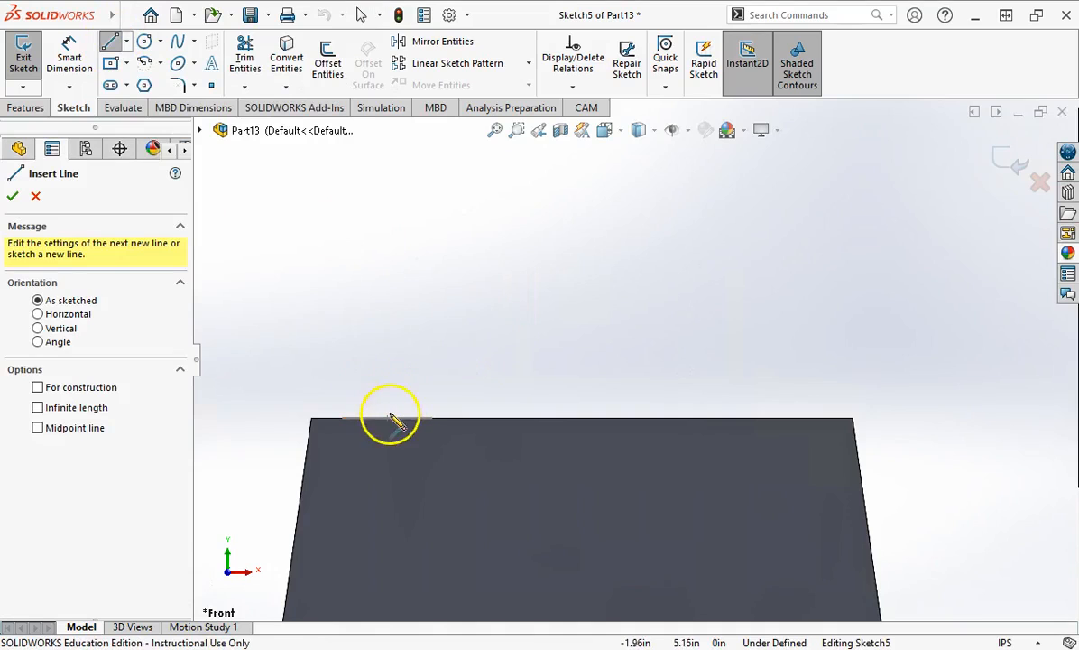
mouse_move(386, 418)
mouse_down()
mouse_move(374, 366)
mouse_move(388, 330)
mouse_up()
key(Escape)
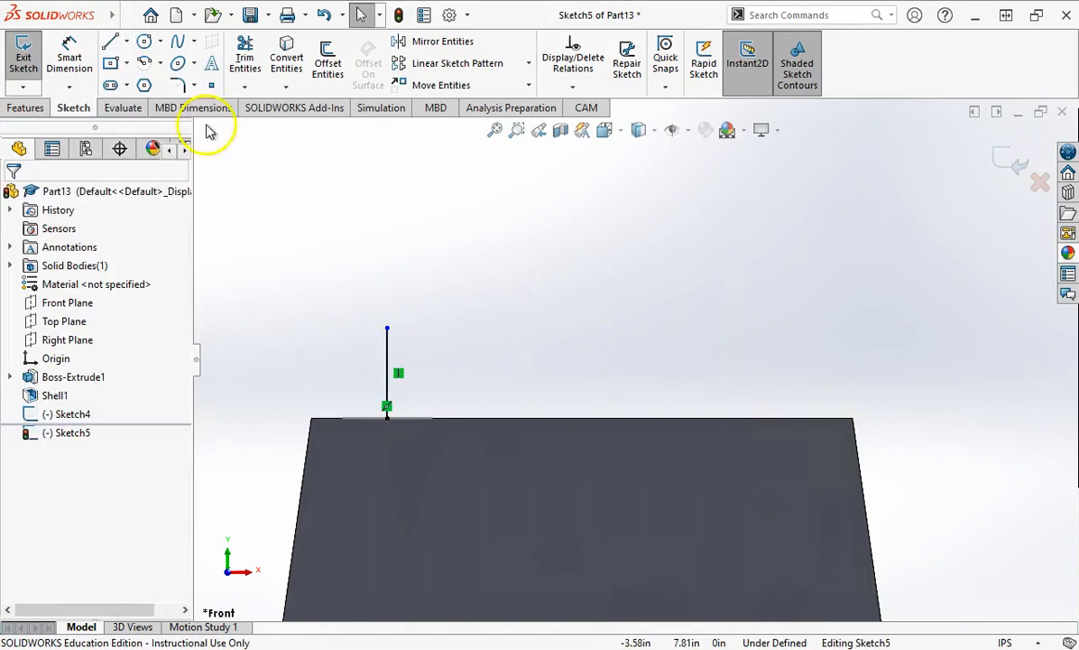
click(110, 45)
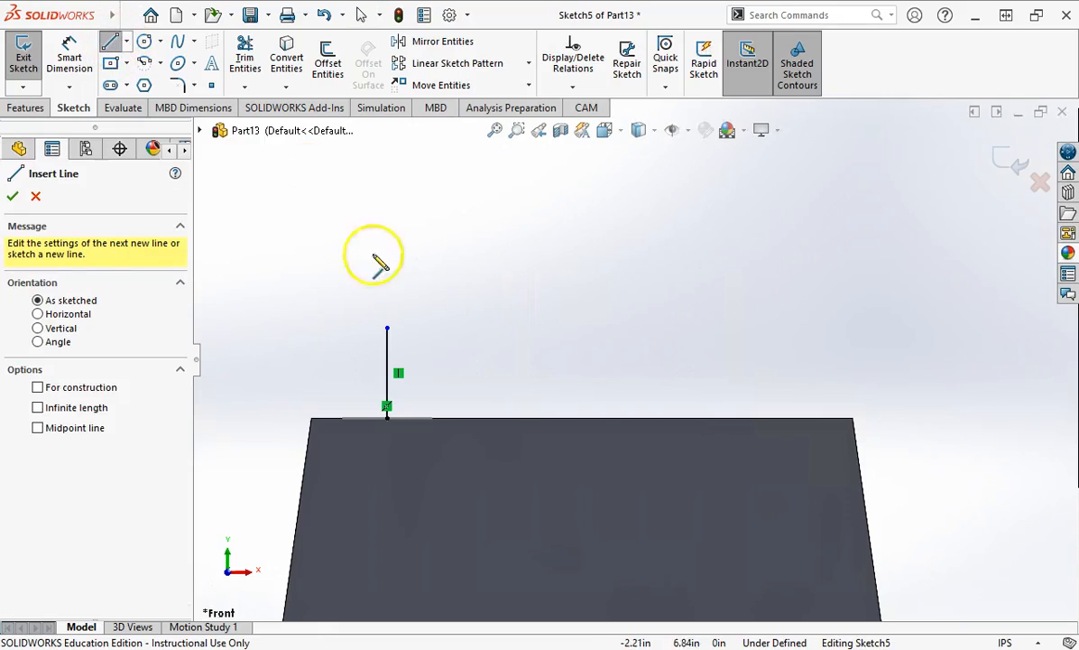
click(760, 419)
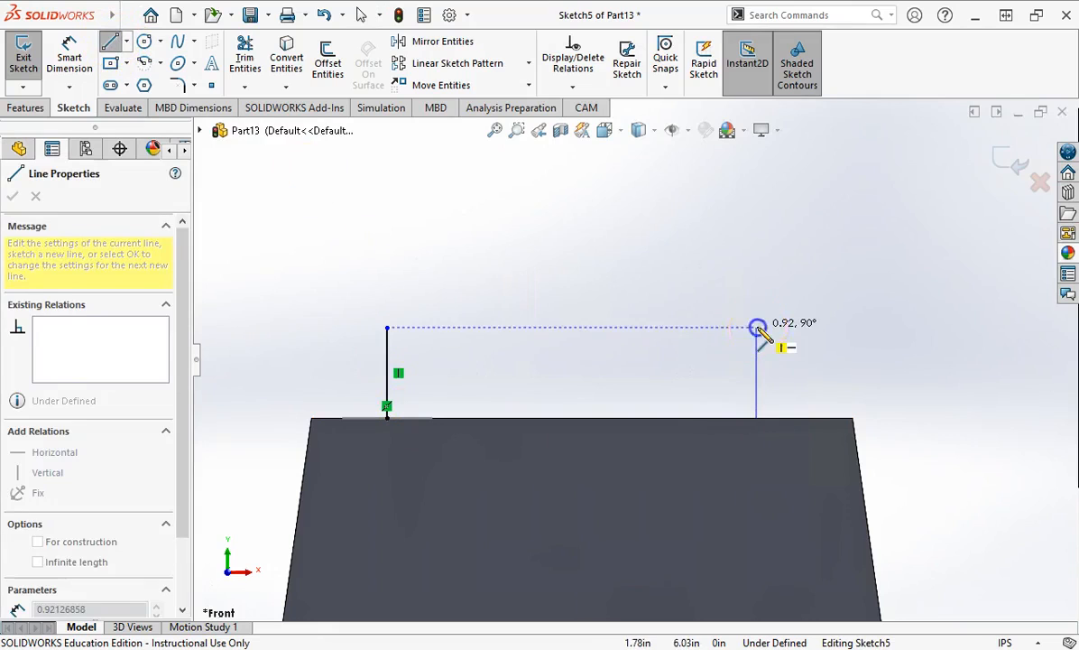
click(758, 328)
key(Escape)
scroll(623, 277, up, 1)
scroll(652, 238, down, 1)
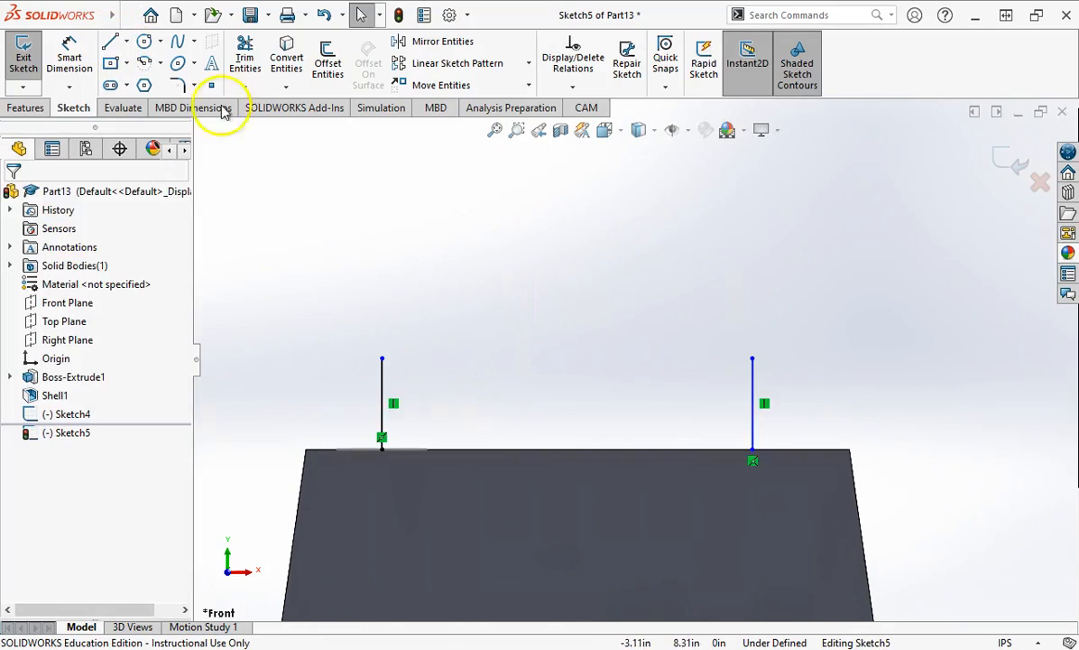
Join the upper ends of the two vertical lines with an upward-bulging 3 Point Arc of about 2.65 in radius spanning 90°
click(161, 66)
mouse_move(161, 69)
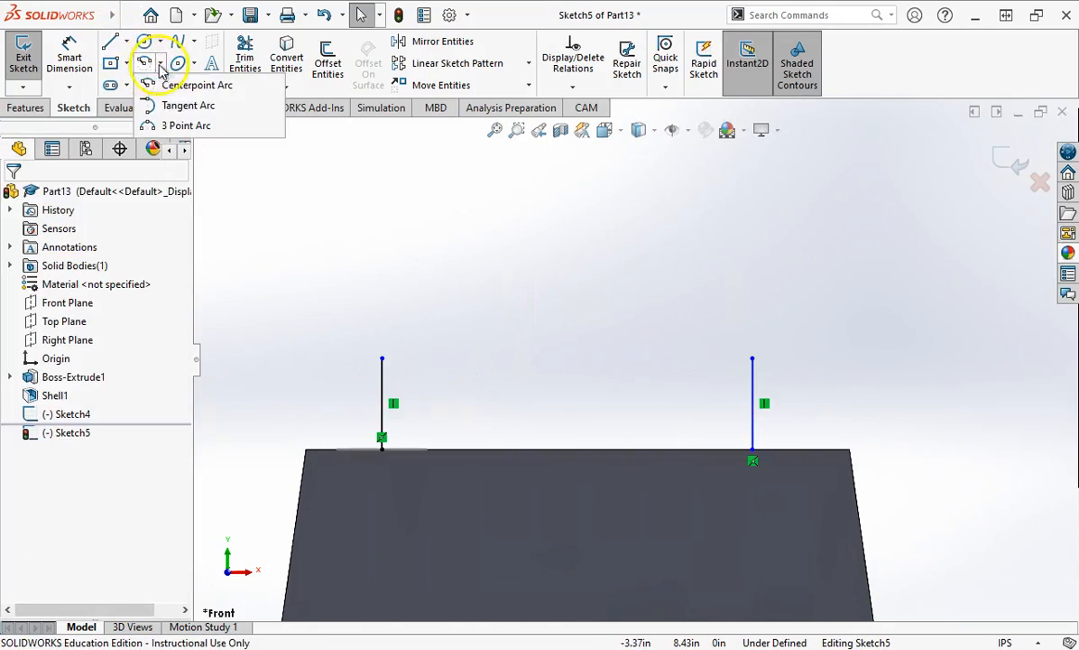
click(180, 125)
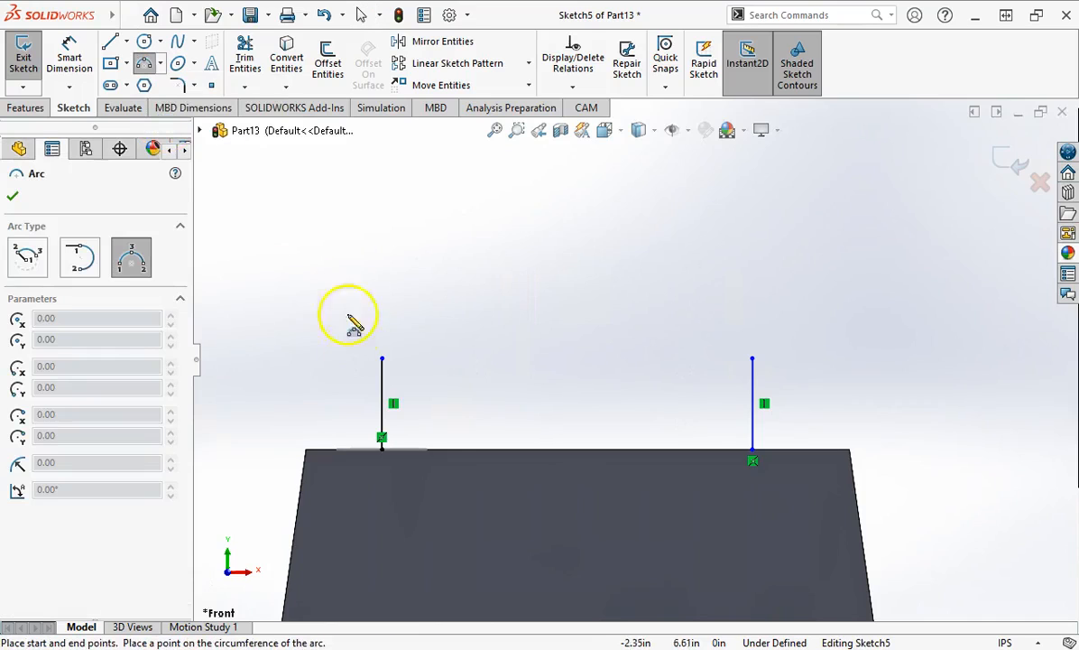
click(382, 359)
click(753, 359)
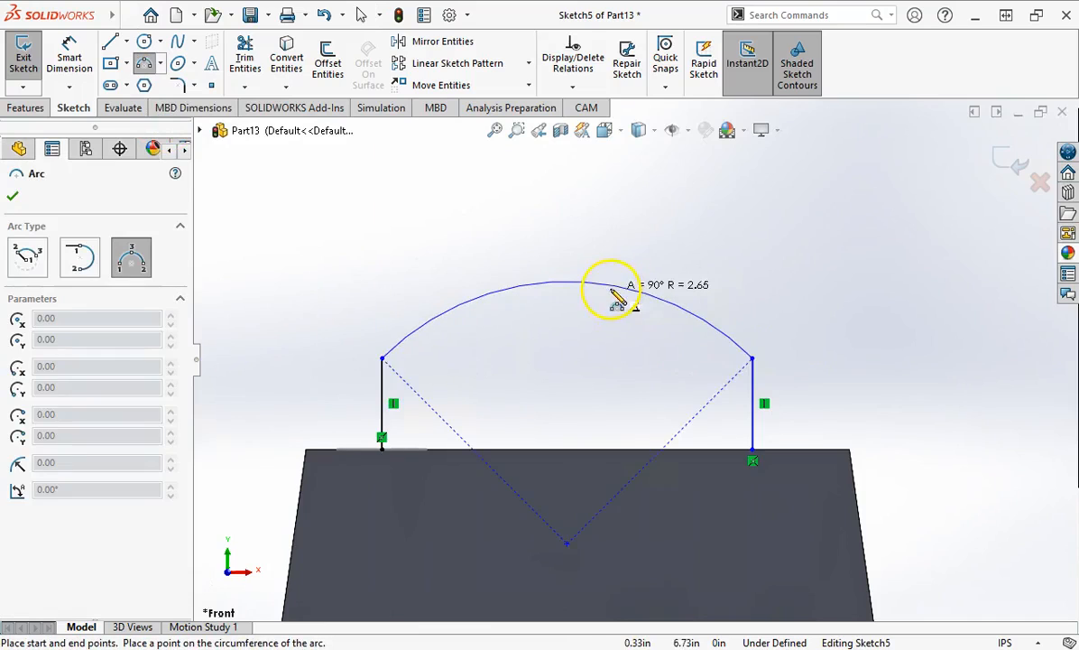
click(613, 294)
key(Escape)
click(613, 294)
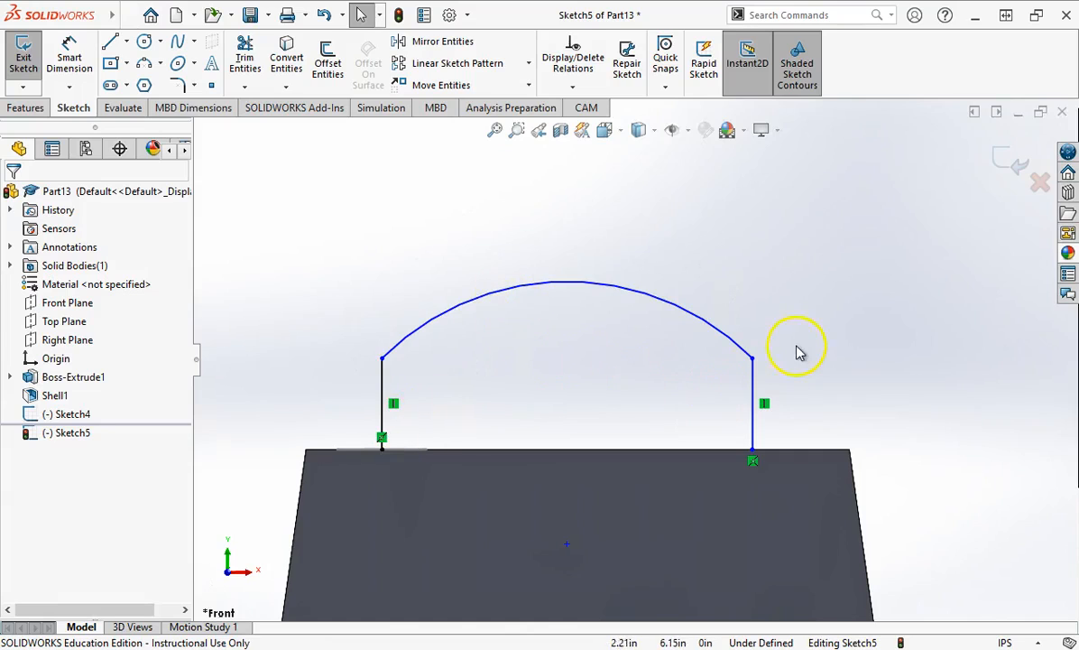
Check in 3D how the path meets the circle's centre on the top face, and exit the path sketch
mouse_move(814, 404)
middle_down()
mouse_move(846, 372)
mouse_move(841, 415)
middle_up()
scroll(837, 327, up, 3)
scroll(812, 298, down, 2)
scroll(656, 296, down, 2)
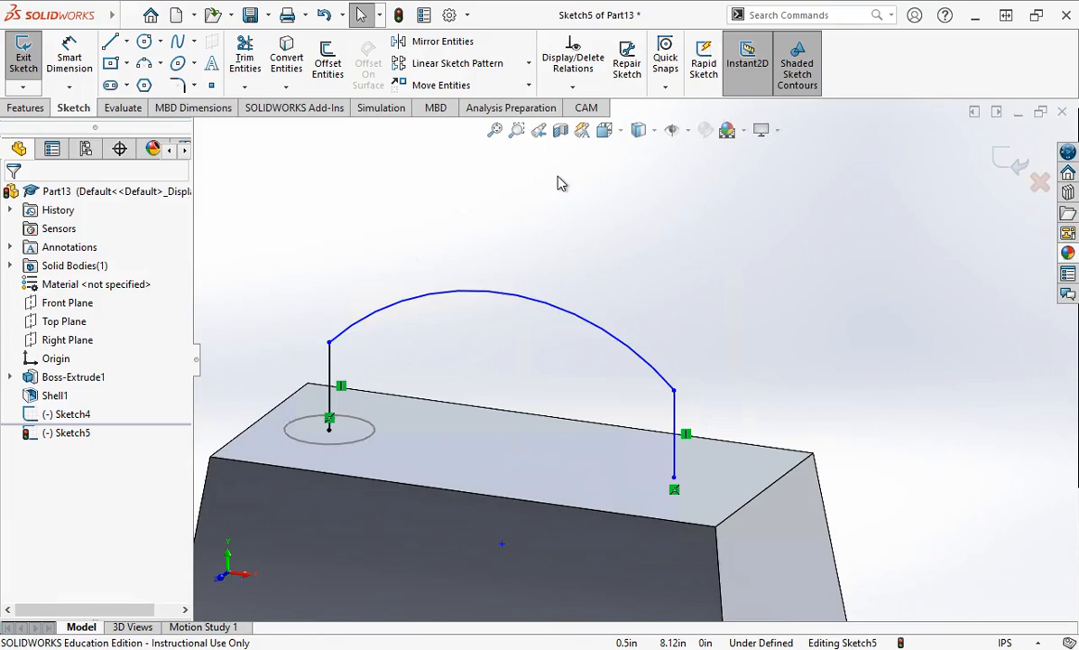
scroll(337, 437, down, 2)
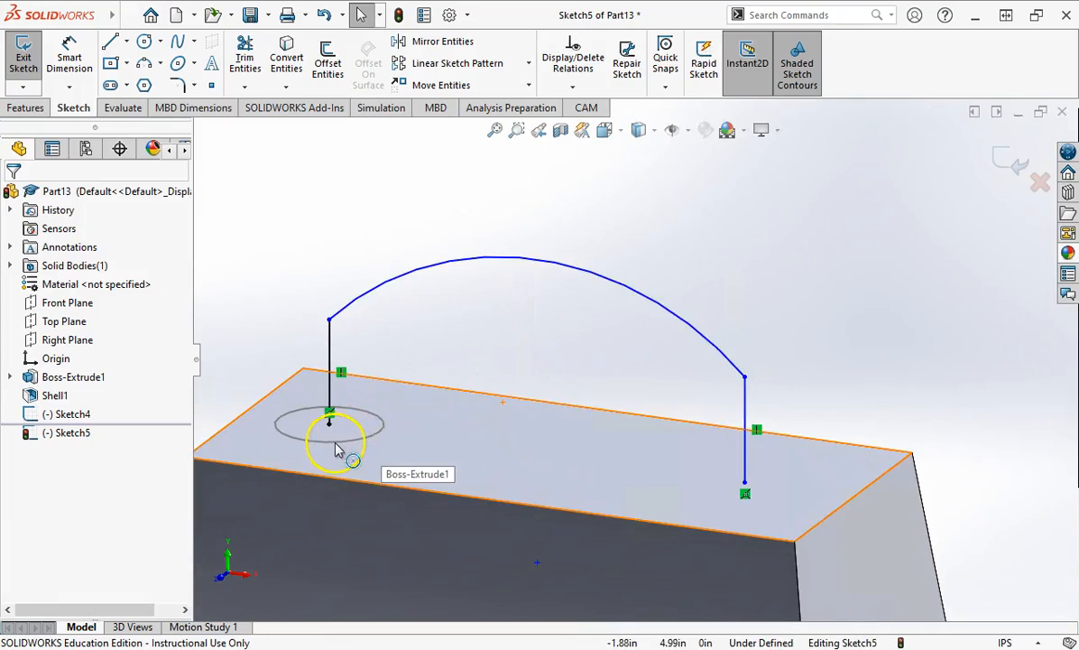
click(331, 408)
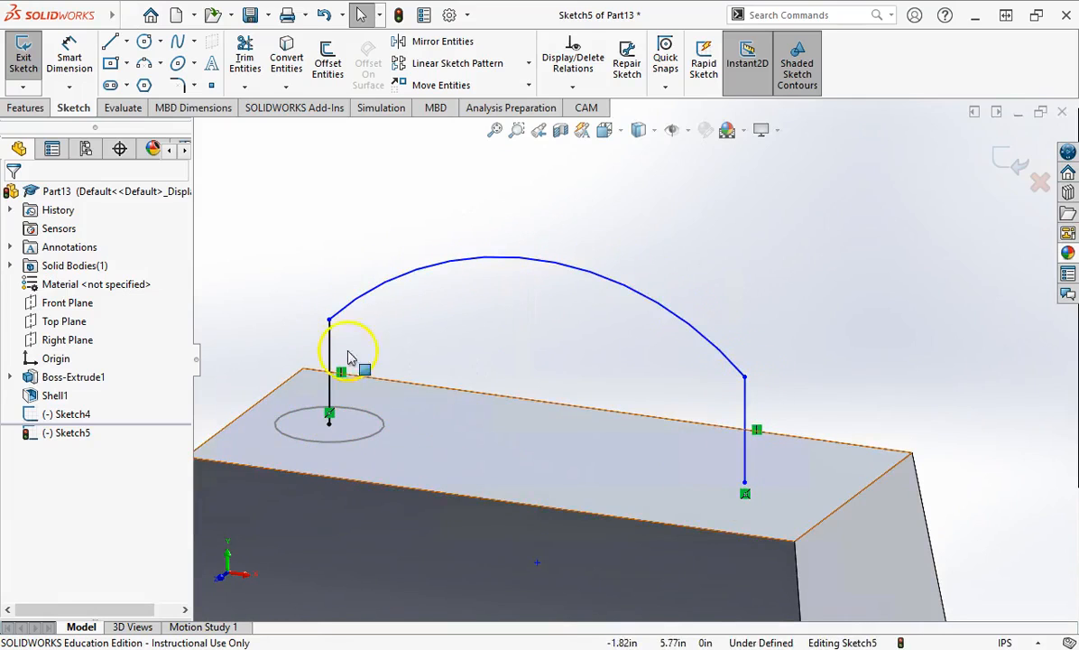
click(23, 65)
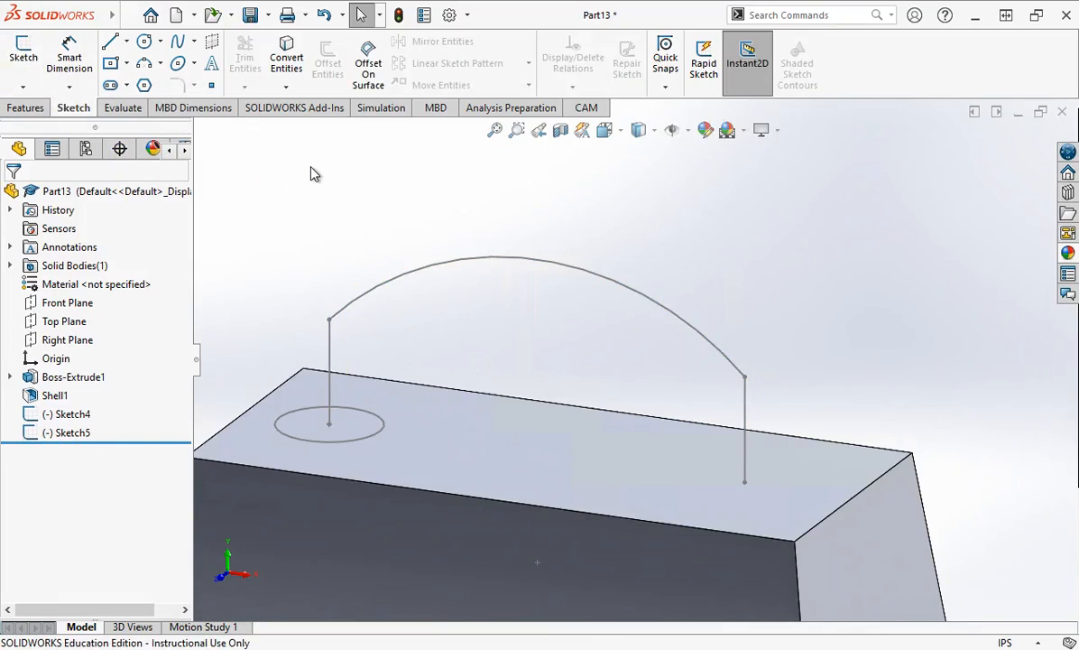
Rename the circle sketch as Profile and the path sketch as Pathway
click(68, 414)
click(71, 415)
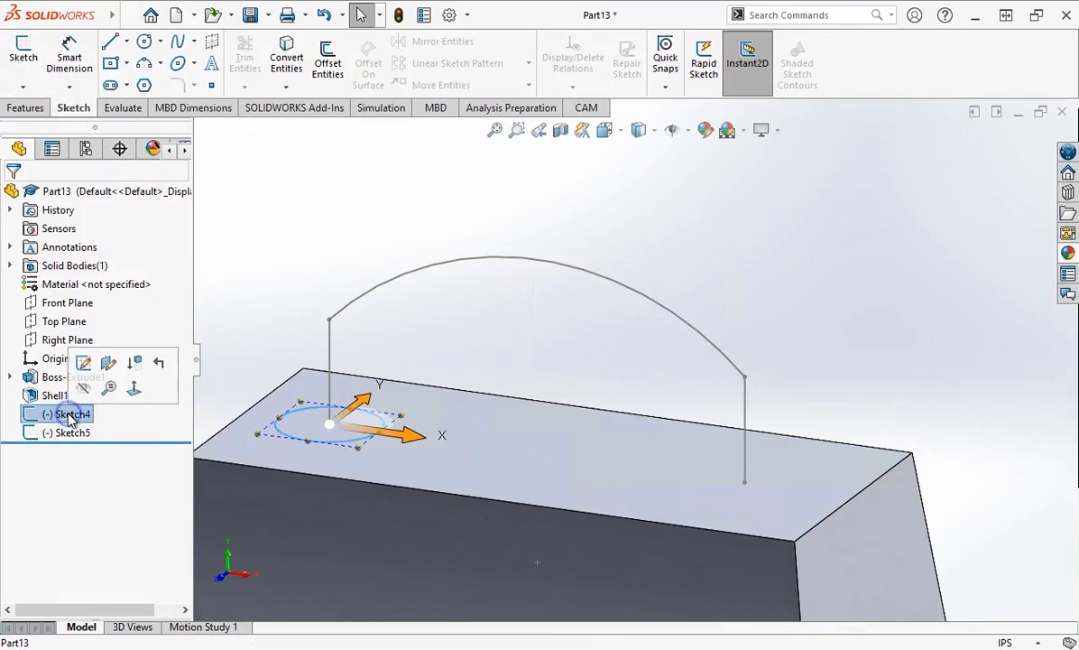
click(71, 414)
text(Profile)
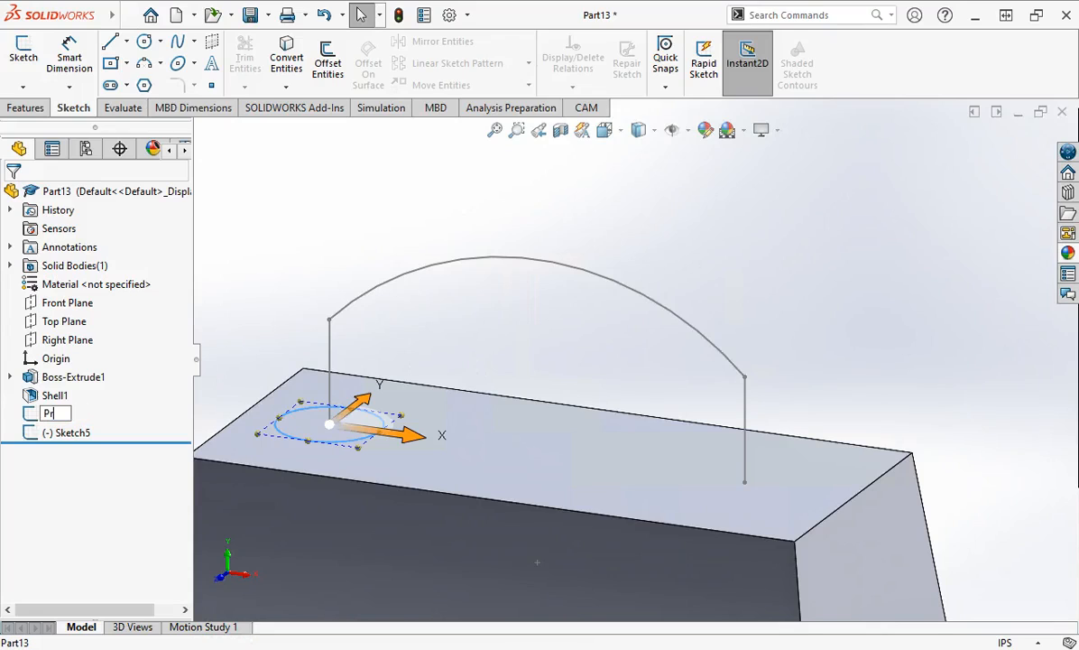
click(68, 433)
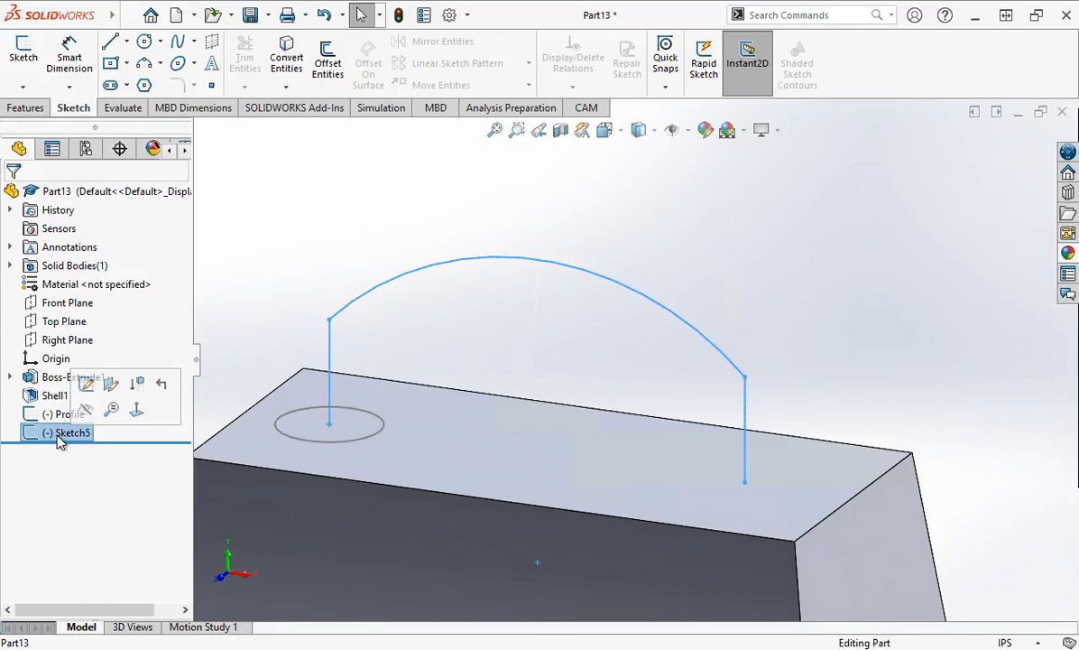
click(65, 433)
text(Pathway)
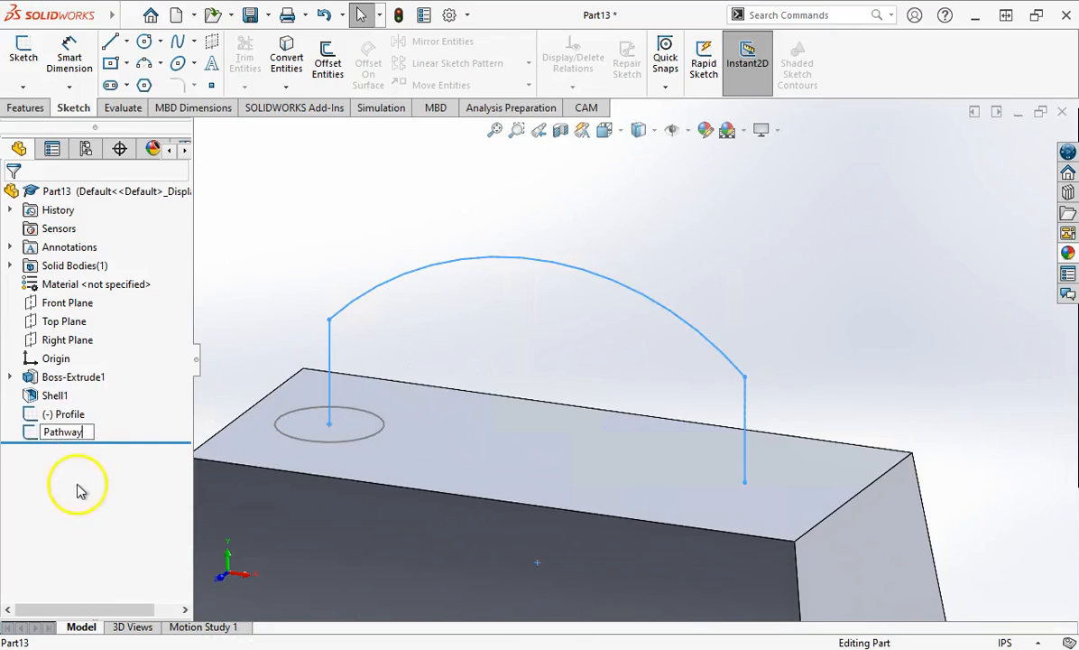
key(Return)
click(72, 415)
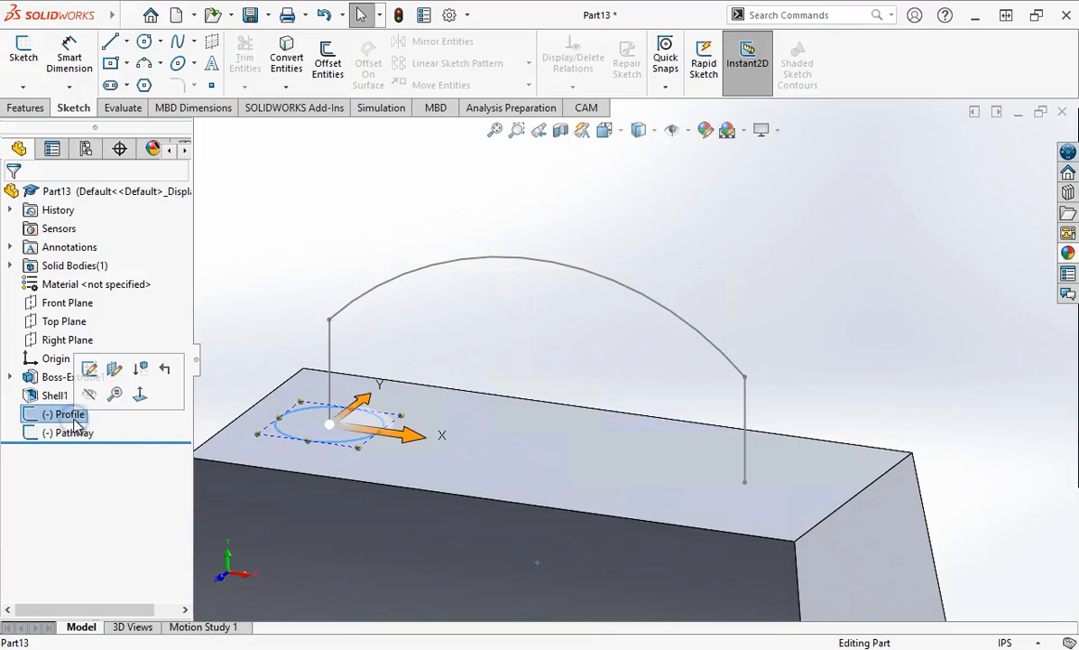
click(72, 433)
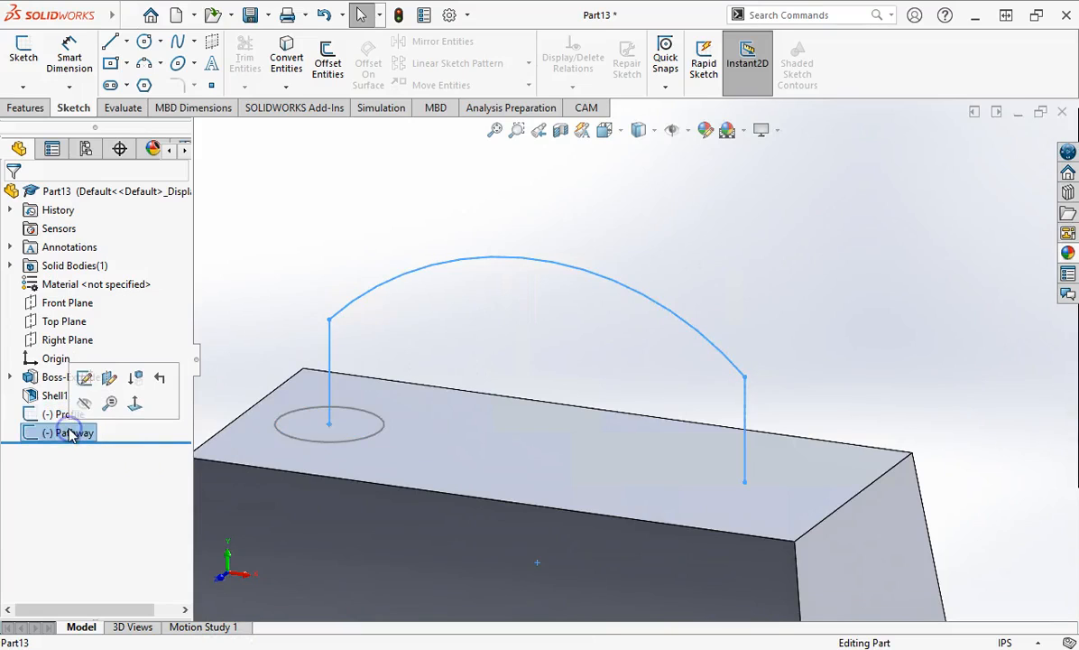
click(265, 281)
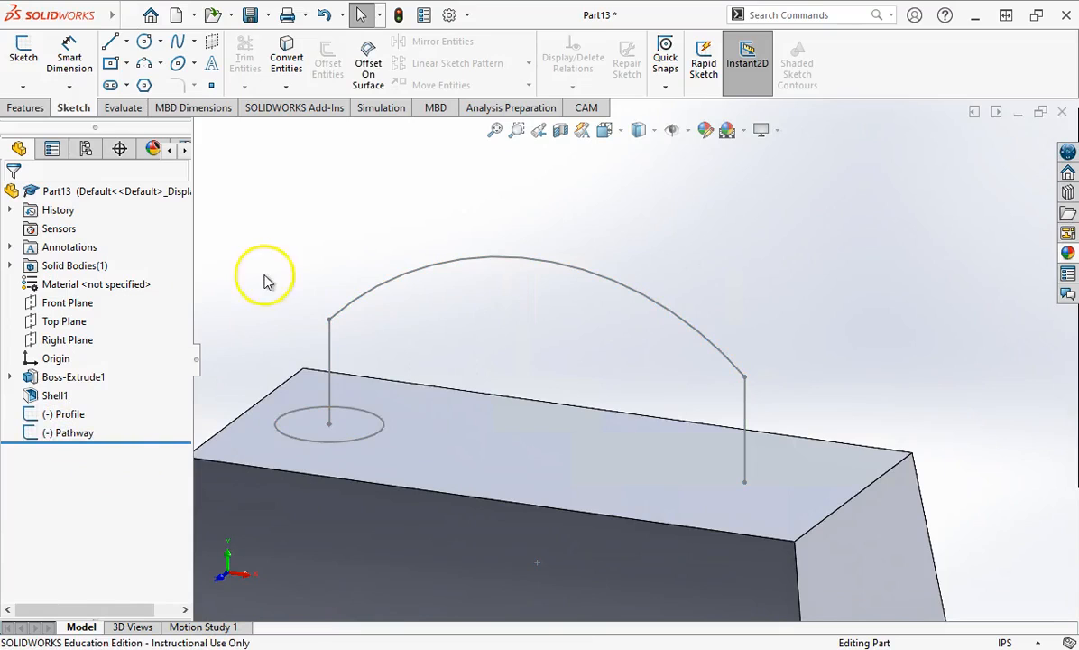
Create a Swept Boss/Base with the Profile circle as sketch profile and the Pathway sketch as path, forming the block's handle
click(29, 108)
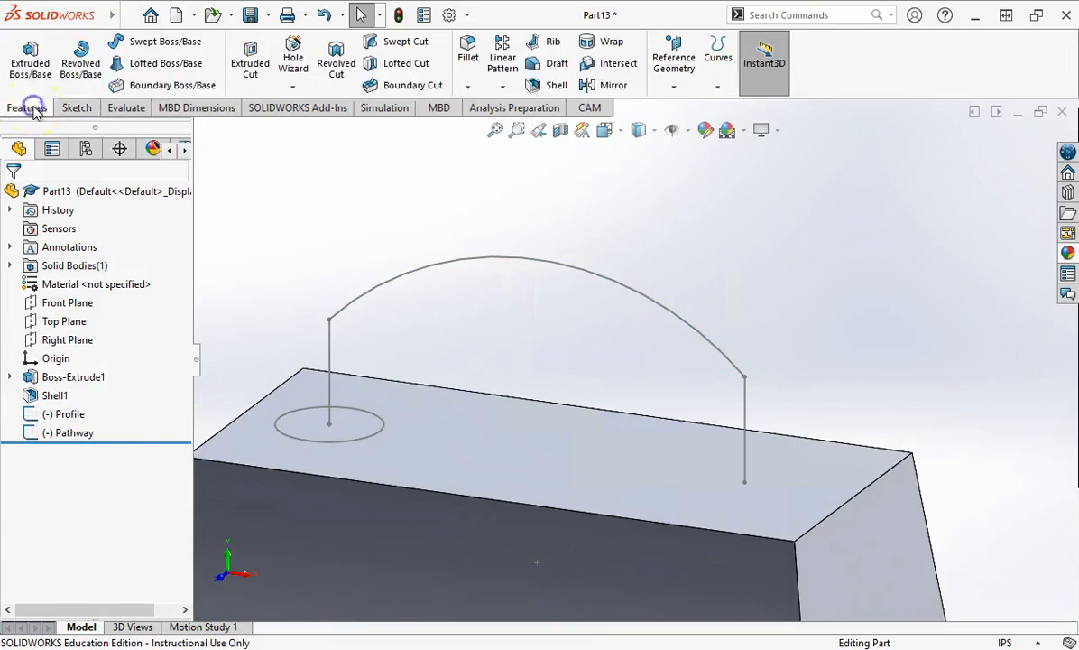
click(177, 45)
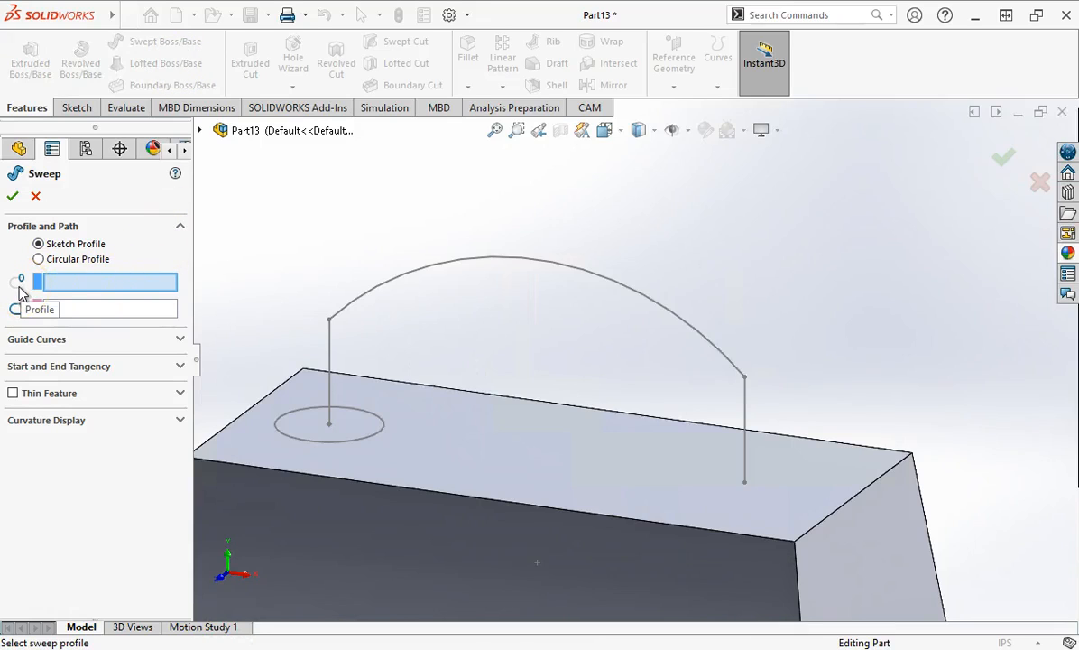
click(287, 439)
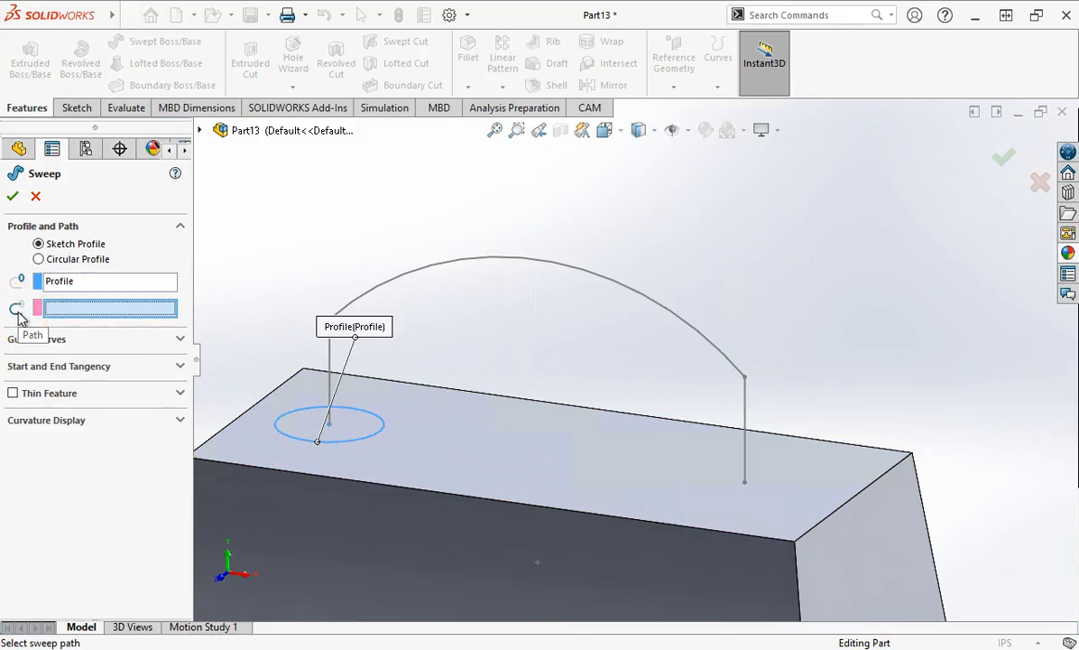
click(398, 284)
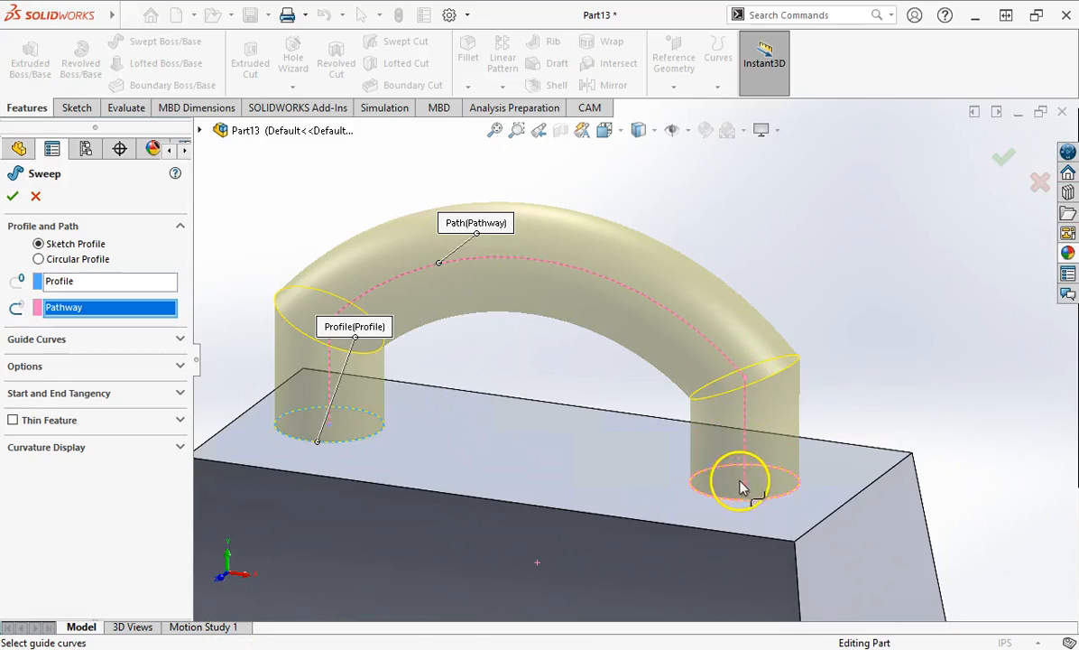
click(13, 196)
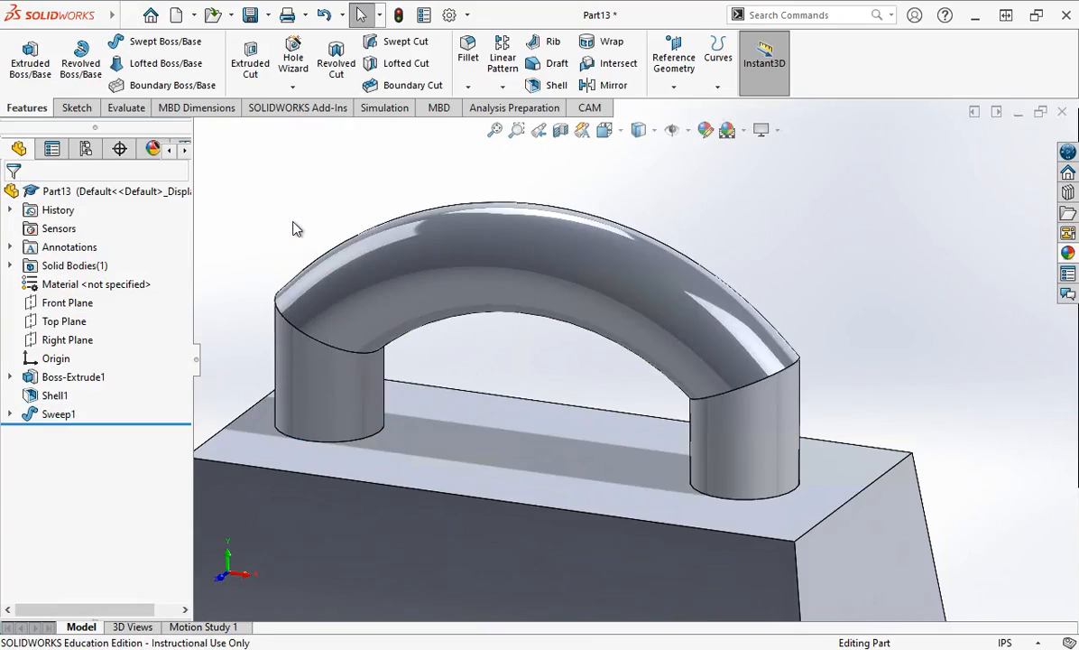
scroll(407, 376, up, 3)
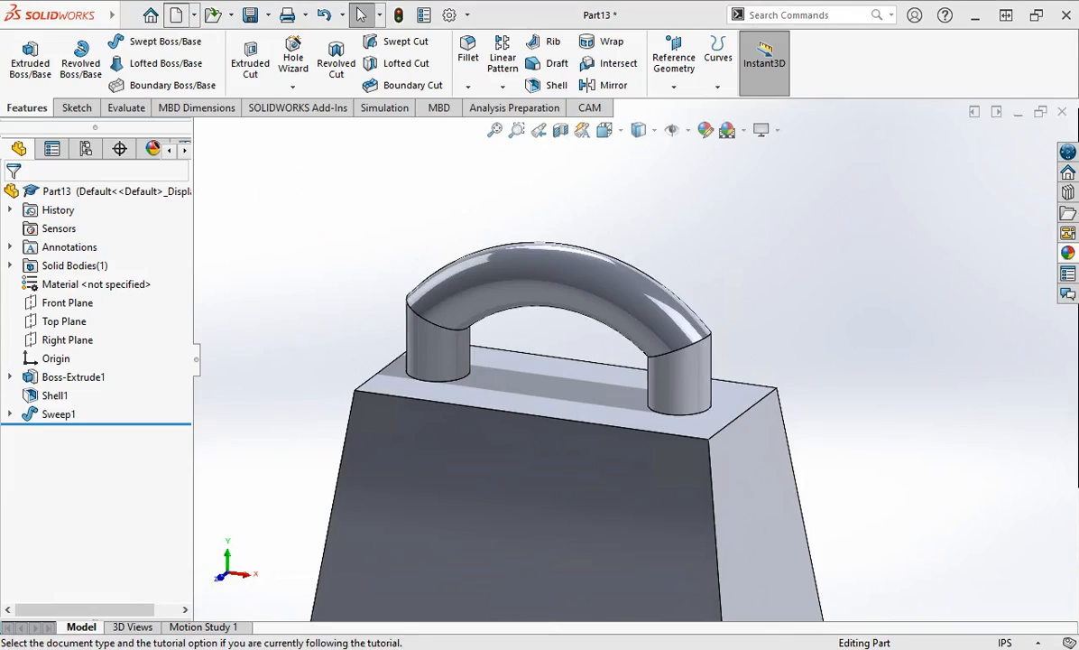
Create a new part document and start a sketch on its Top Plane
click(482, 412)
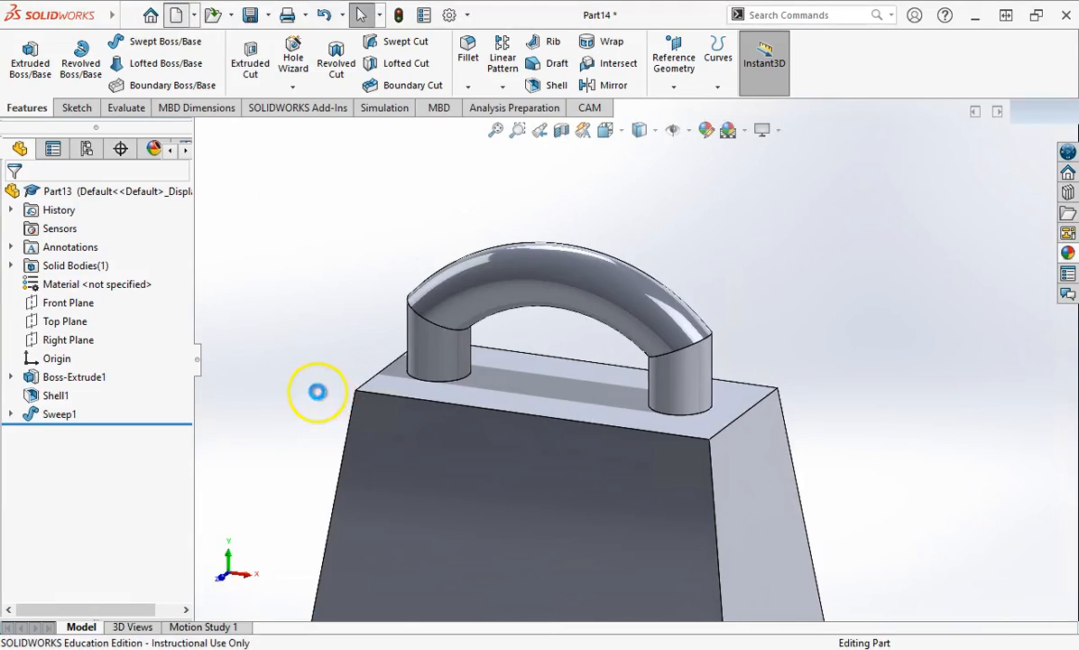
click(76, 107)
click(23, 54)
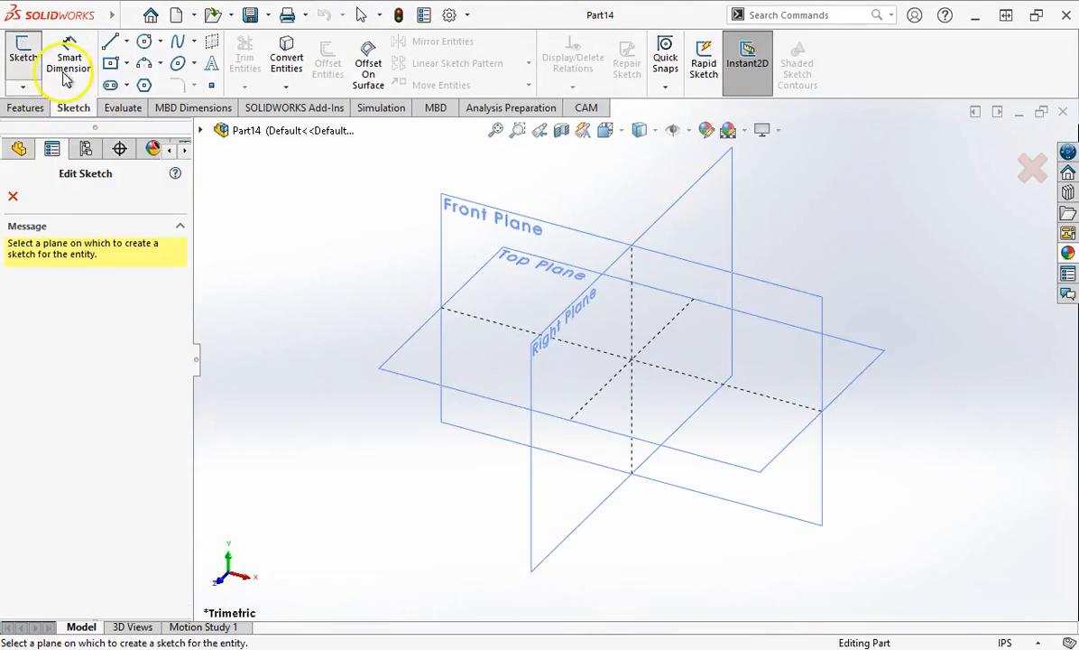
click(401, 367)
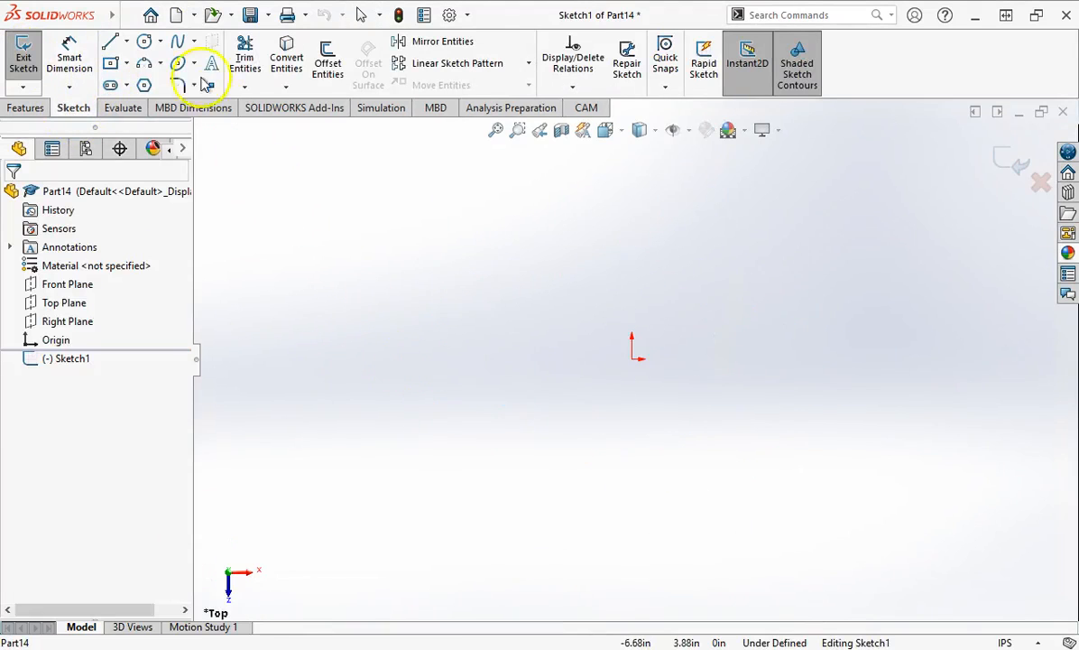
Sketch three vertically aligned circles, radii about 1.27 in at the origin, 1.36 in and 1.53 in below it, and exit the sketch
click(144, 41)
click(632, 359)
click(702, 388)
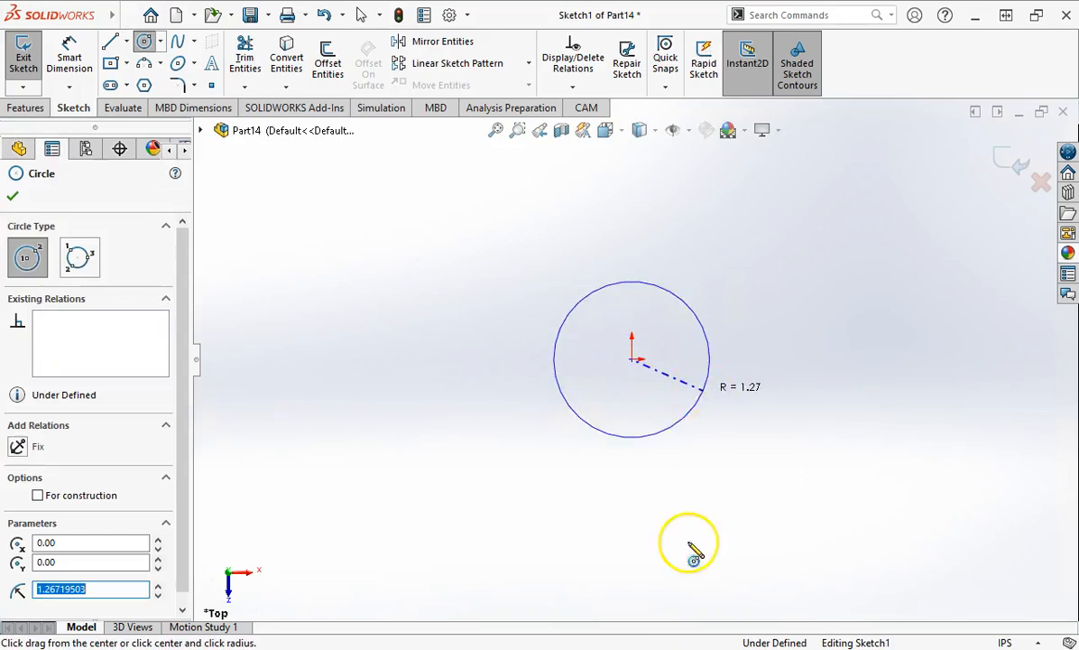
scroll(695, 532, up, 3)
scroll(694, 528, down, 2)
click(598, 373)
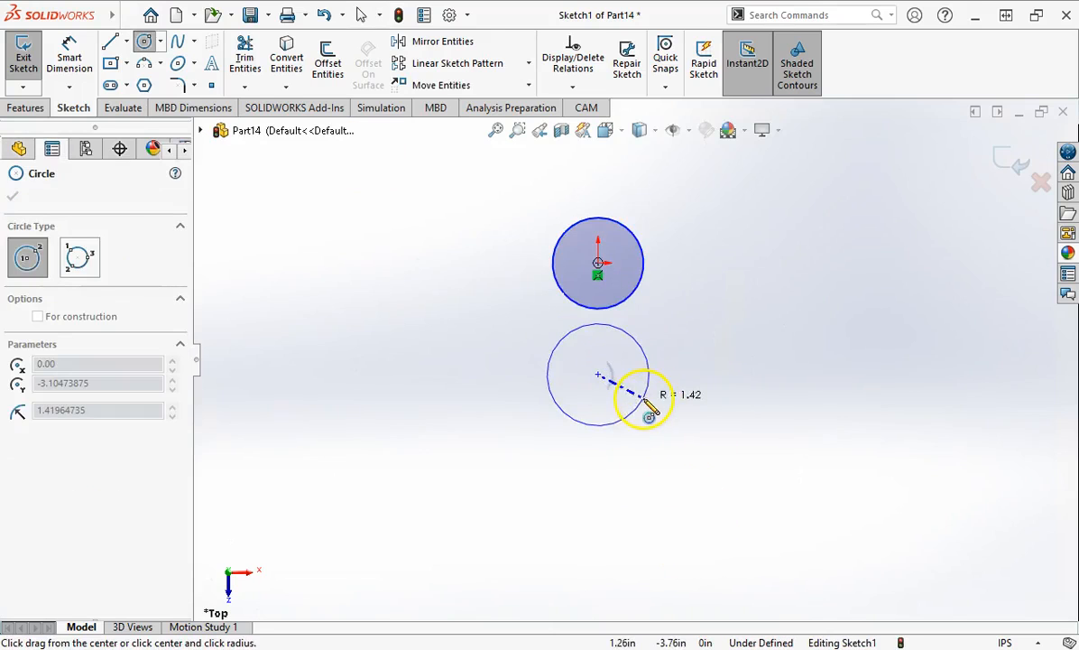
click(638, 399)
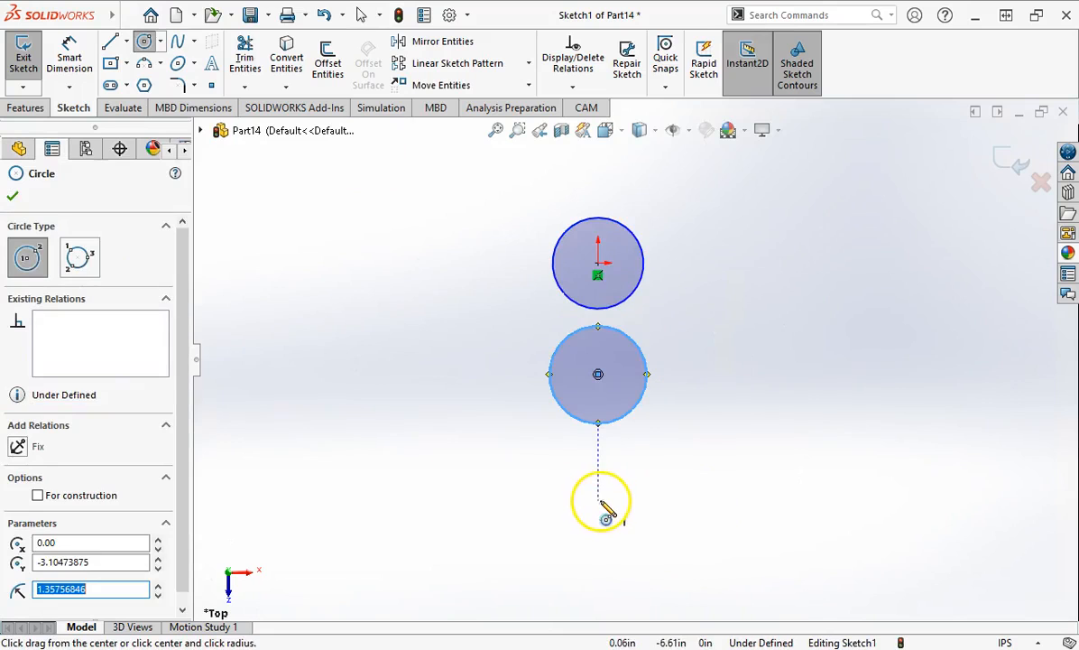
click(597, 499)
click(656, 508)
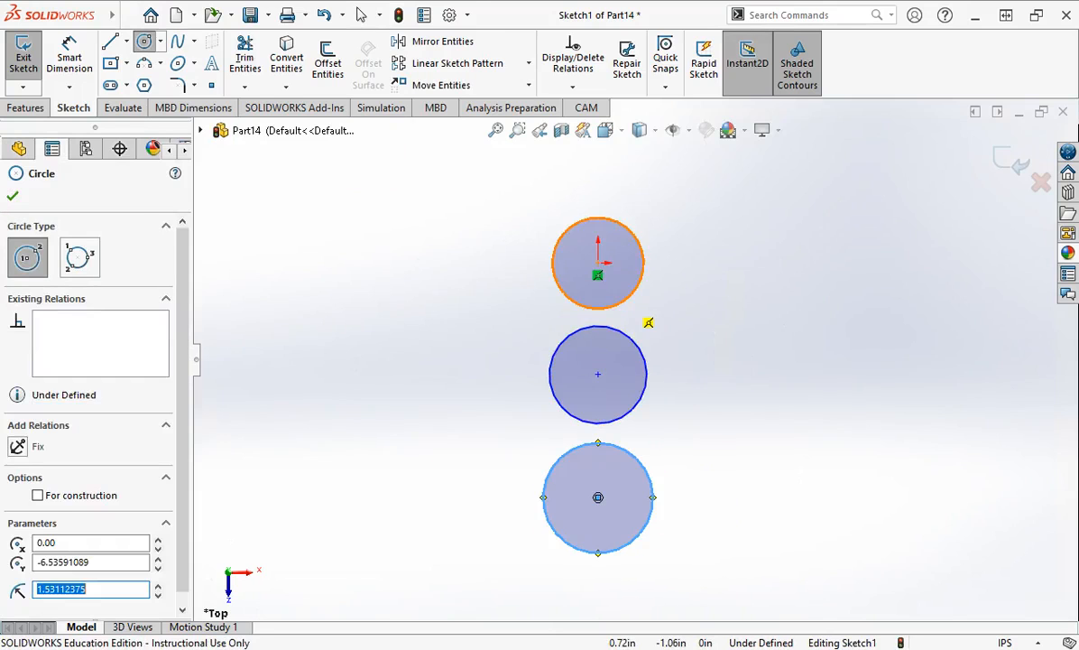
key(ctrl+b)
click(462, 408)
middle_drag(580, 380, 452, 304)
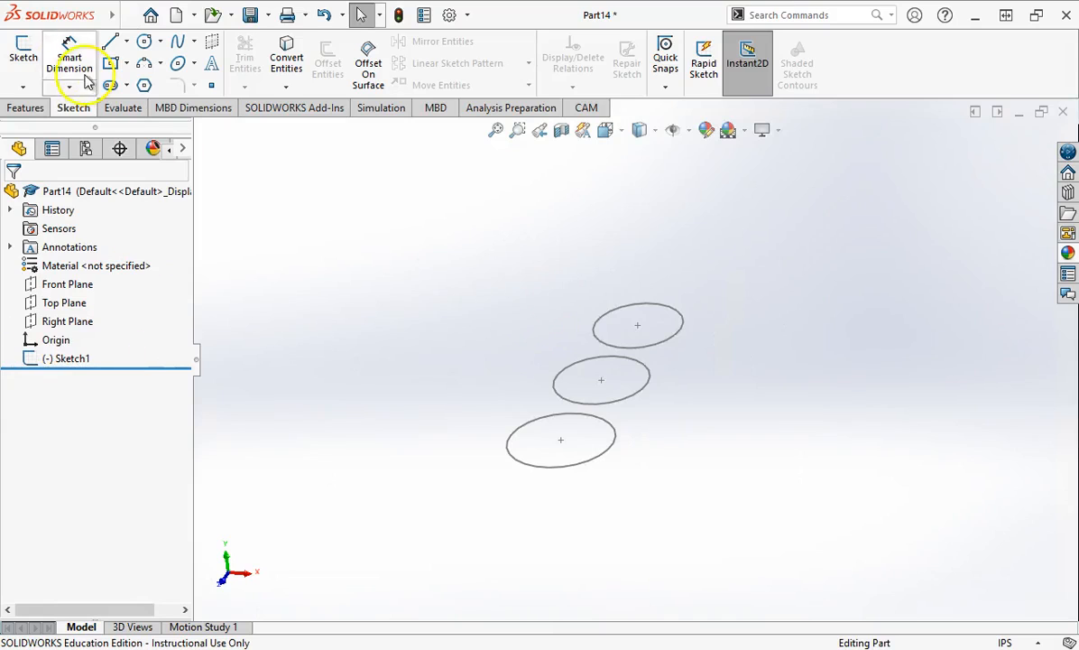
Start a second sketch on the Front Plane and orient the view to the front
click(72, 358)
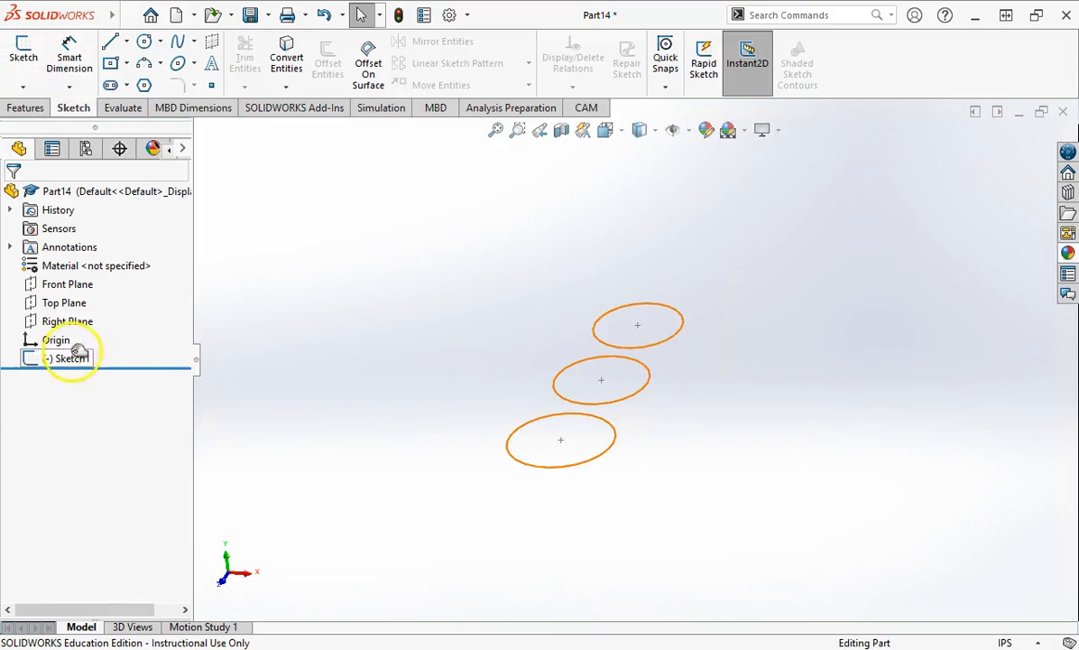
click(65, 287)
click(24, 52)
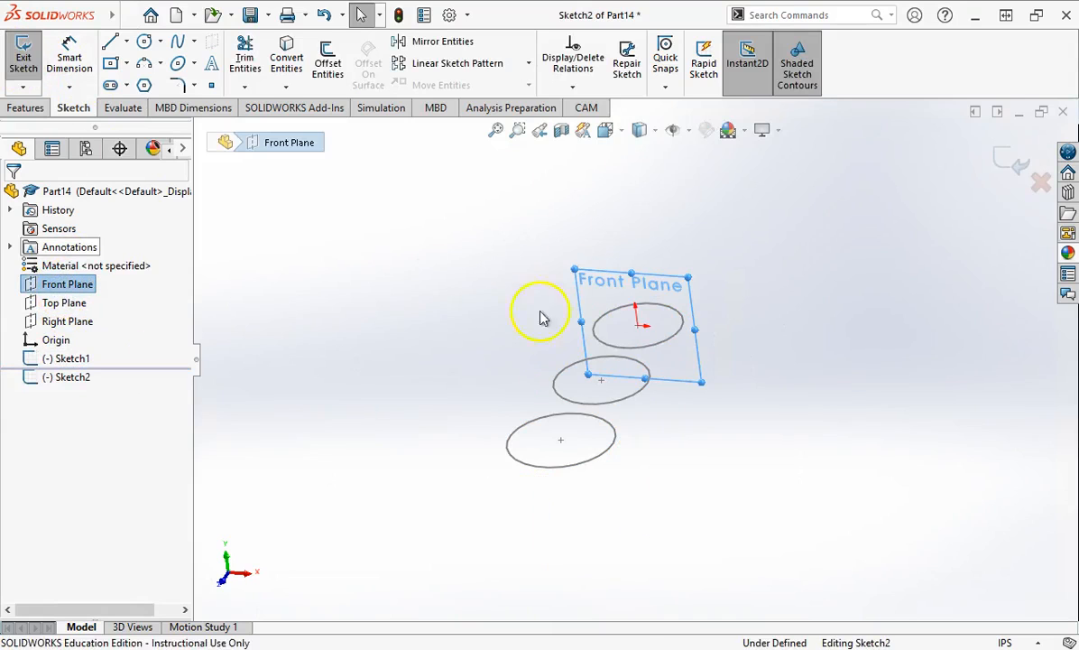
click(605, 130)
click(511, 444)
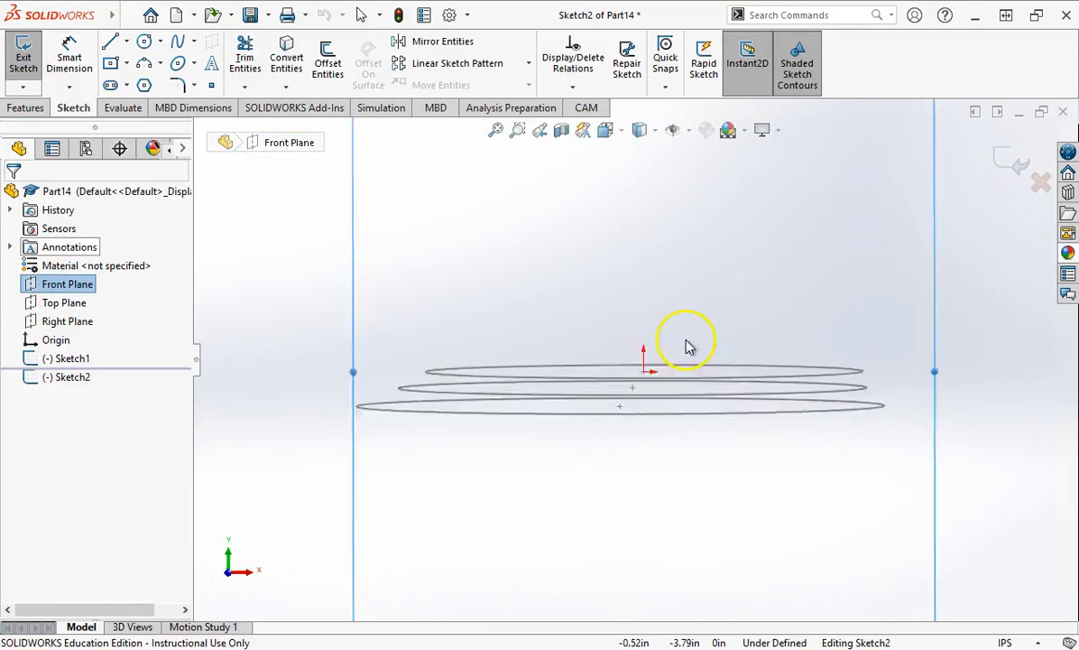
scroll(685, 341, up, 9)
scroll(742, 293, down, 3)
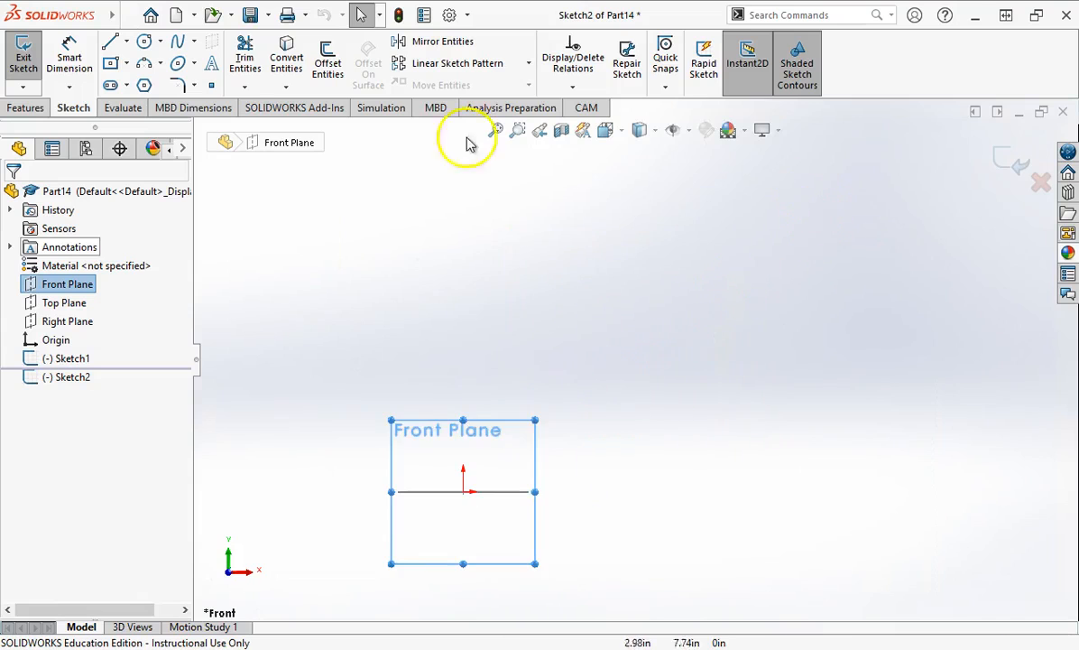
Draw a five-point wavy spline rising from the origin to about 15.7 in across and 11.1 in up, and exit the sketch
click(176, 43)
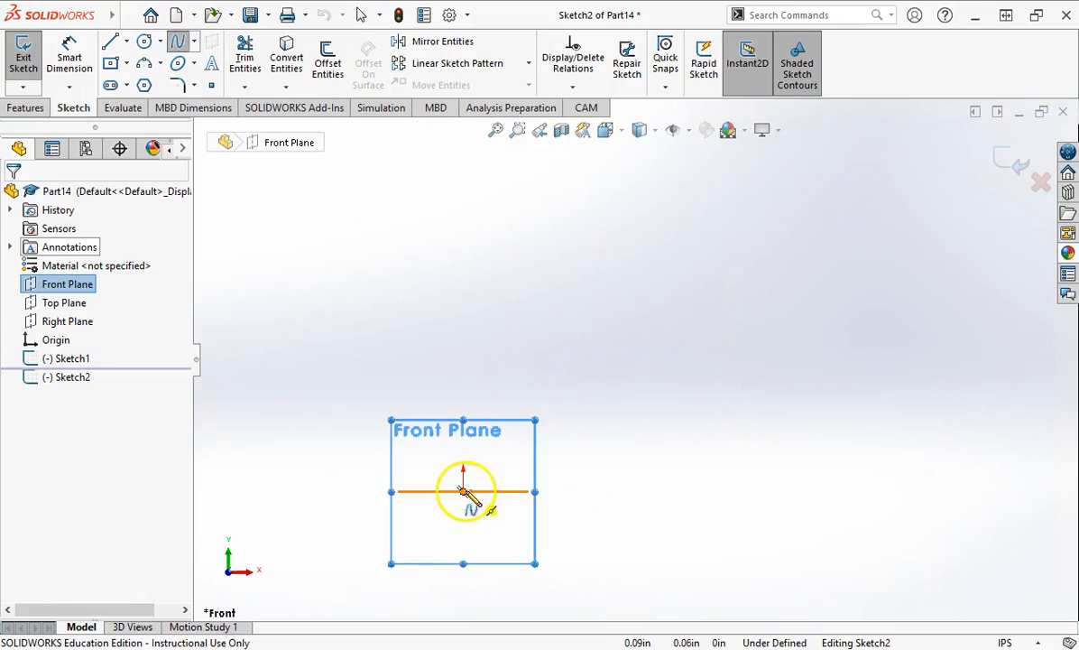
click(462, 491)
click(516, 330)
click(755, 306)
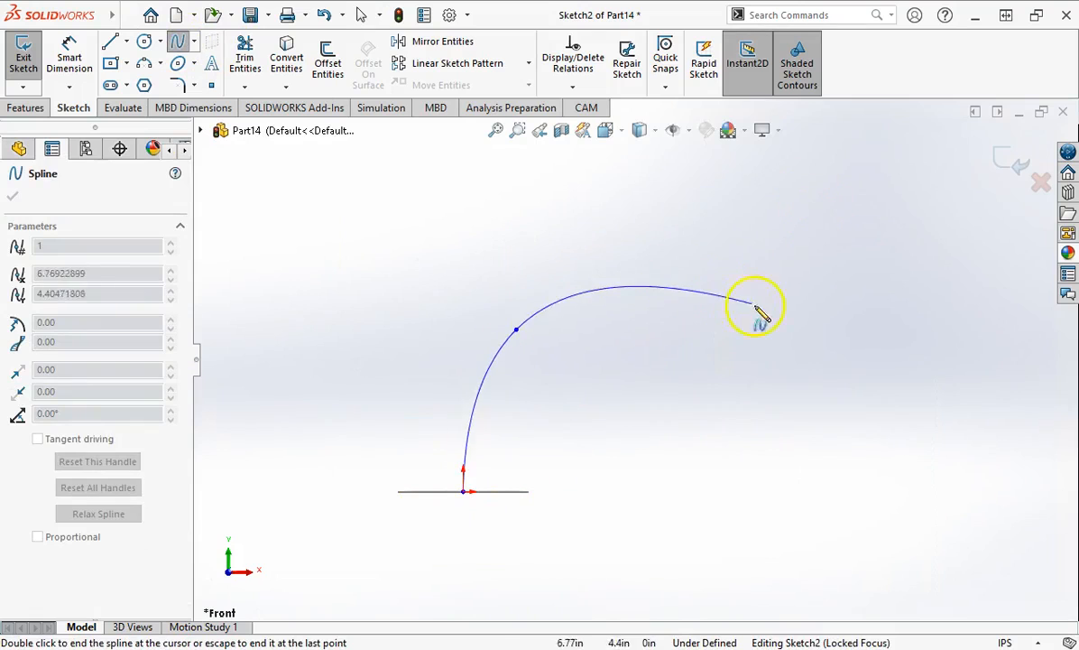
click(898, 169)
scroll(909, 180, up, 3)
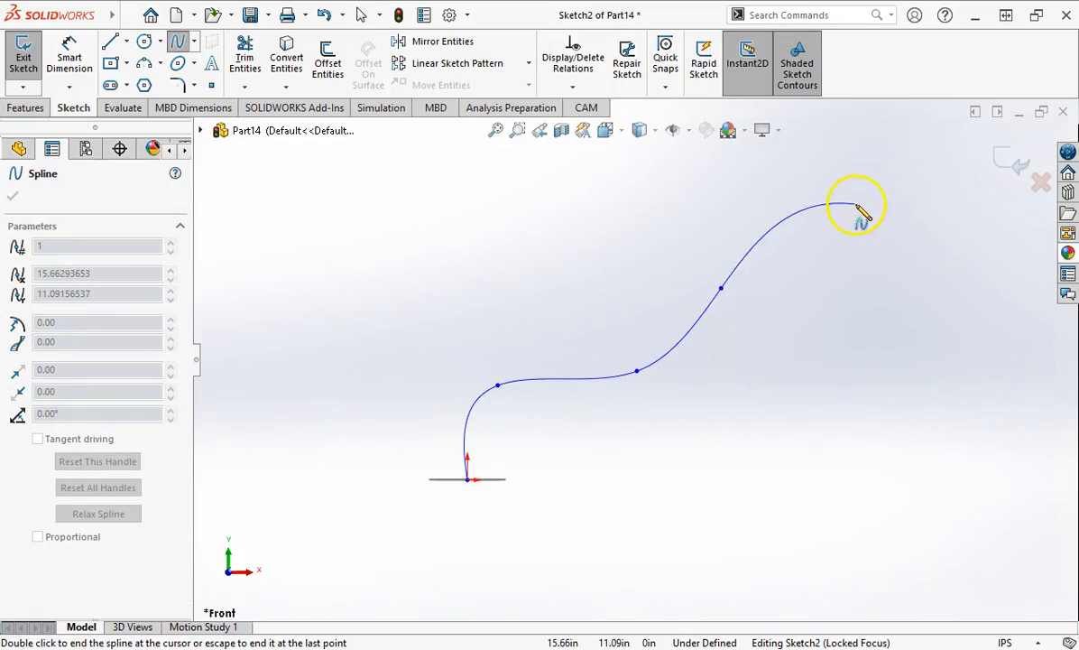
key(Escape)
click(26, 54)
mouse_move(778, 361)
middle_down()
mouse_move(719, 397)
mouse_move(722, 417)
mouse_move(693, 426)
middle_up()
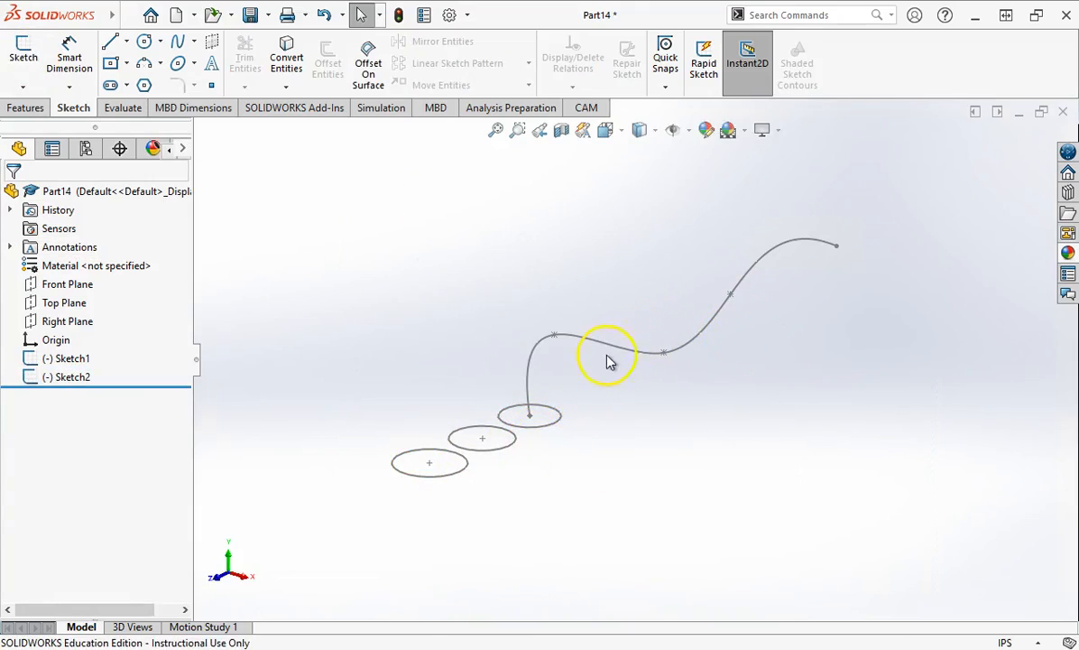
Create a Swept Boss/Base with the three-circle sketch as sketch profile and the spline sketch as path, and inspect the resulting tubes
click(27, 108)
click(152, 43)
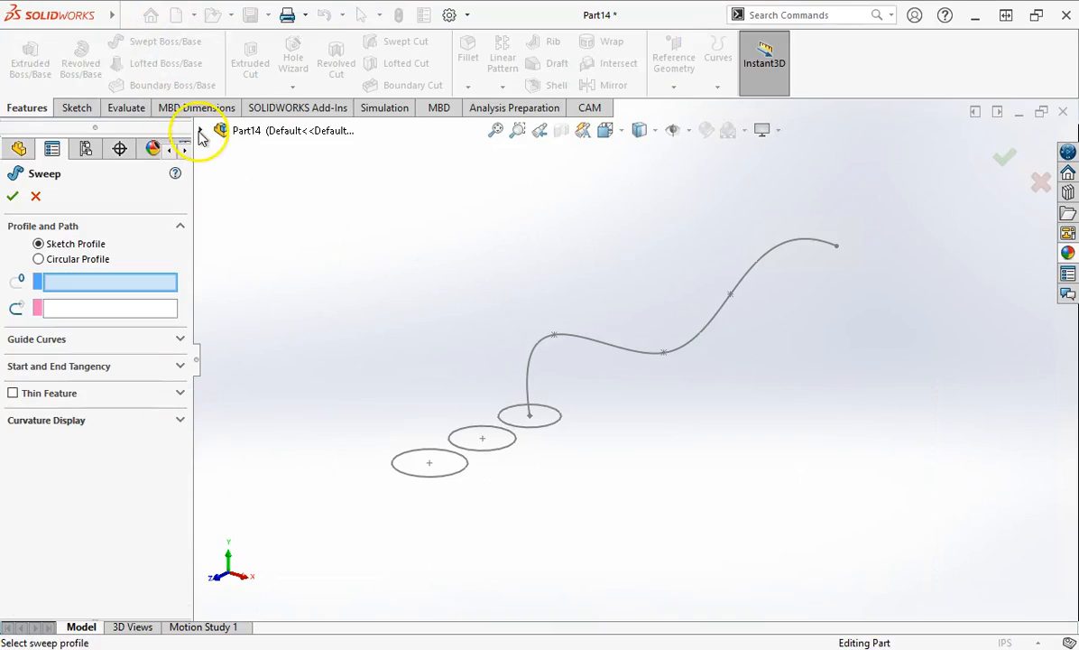
click(492, 449)
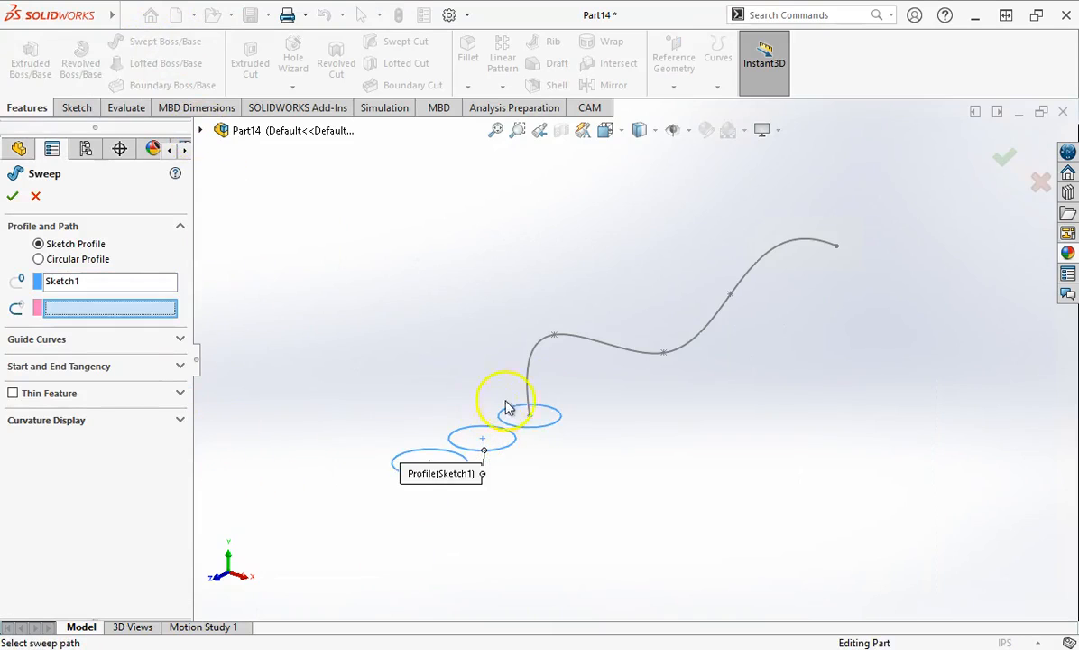
click(636, 354)
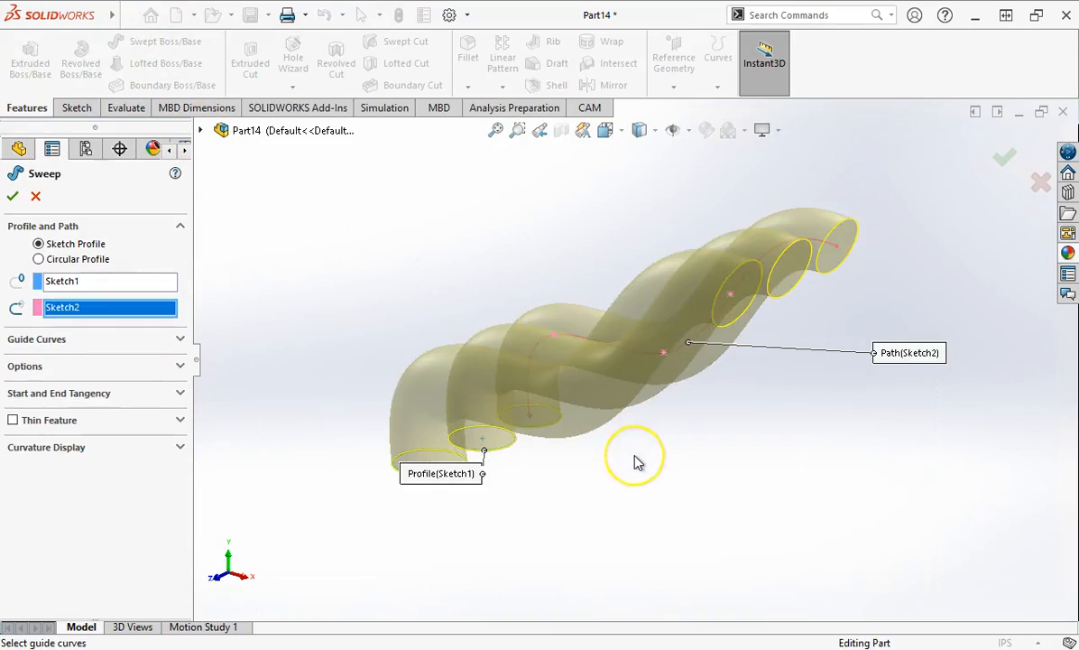
key(Return)
middle_drag(638, 462, 626, 389)
click(586, 241)
scroll(644, 253, down, 3)
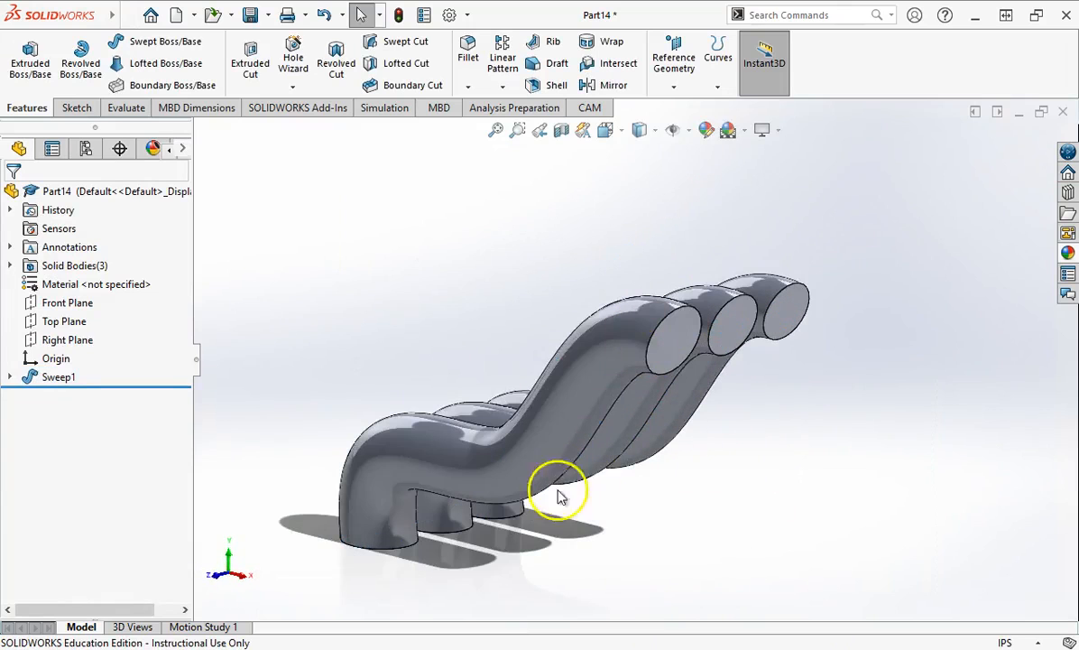
click(289, 521)
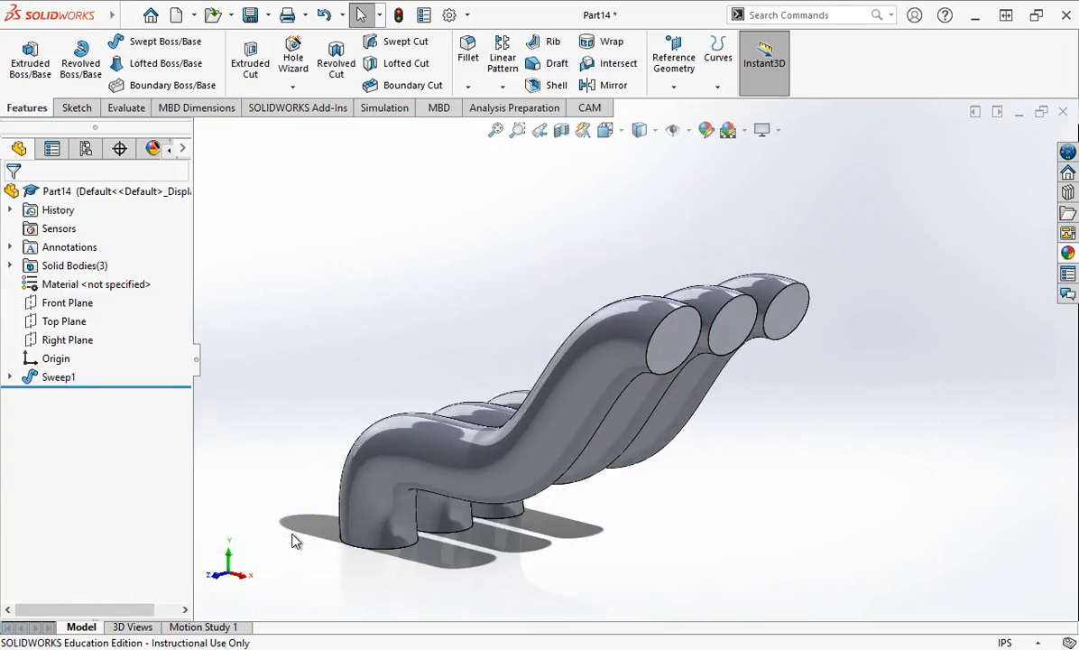